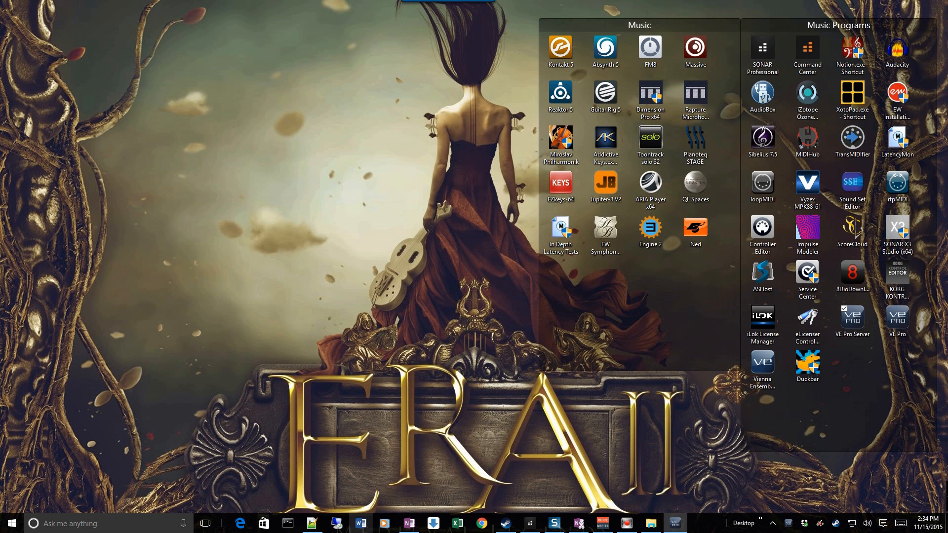
Switch to SONAR and insert the VST3 Vienna Ensemble Pro synth with a simple instrument track and its property page open.
left_click(534, 524)
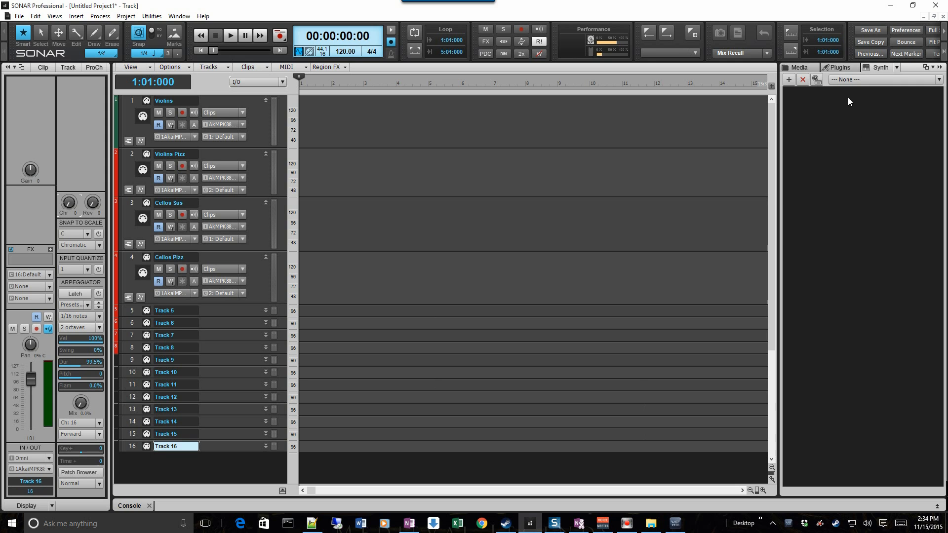
left_click(788, 79)
mouse_move(807, 95)
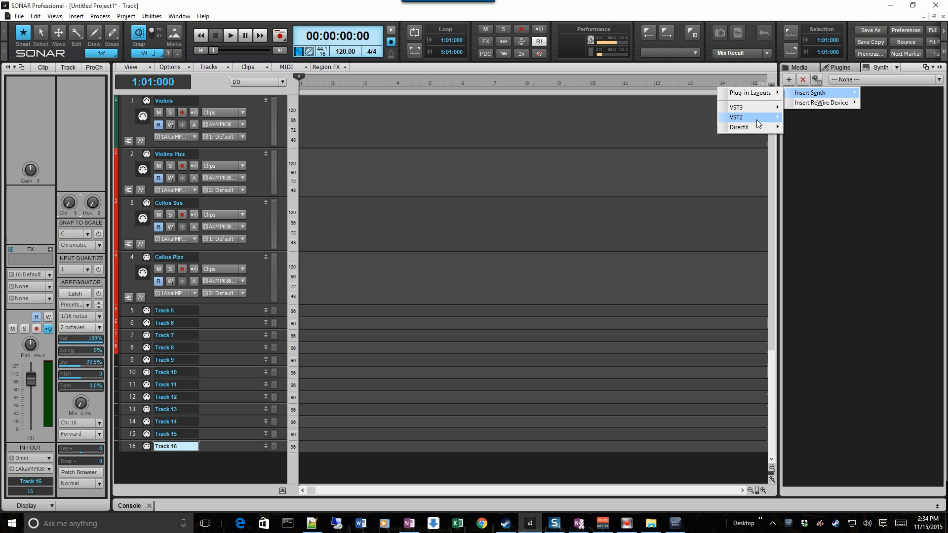
mouse_move(750, 108)
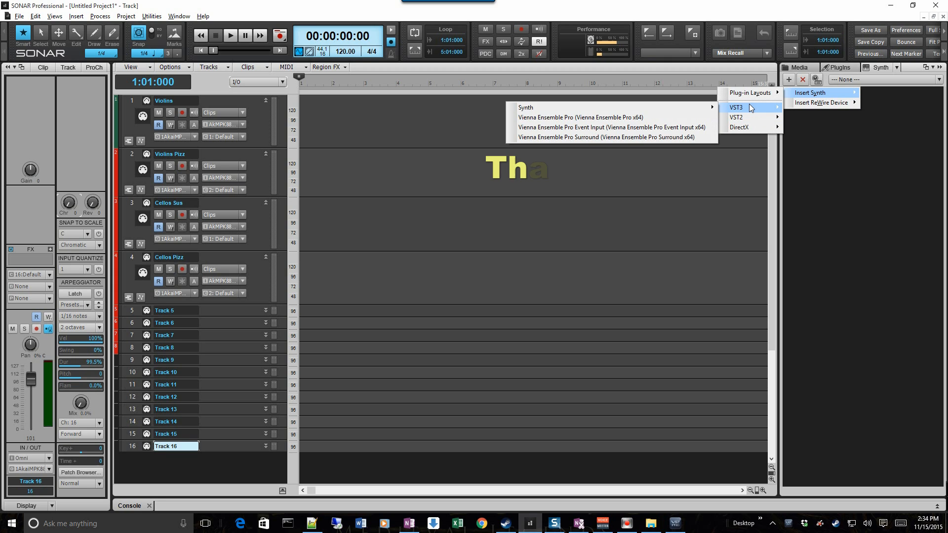
left_click(626, 118)
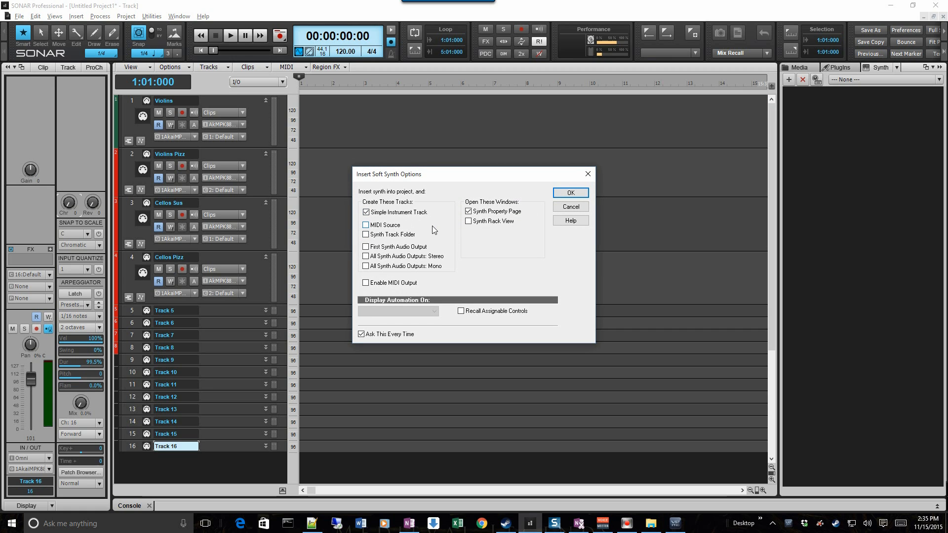
left_click(571, 192)
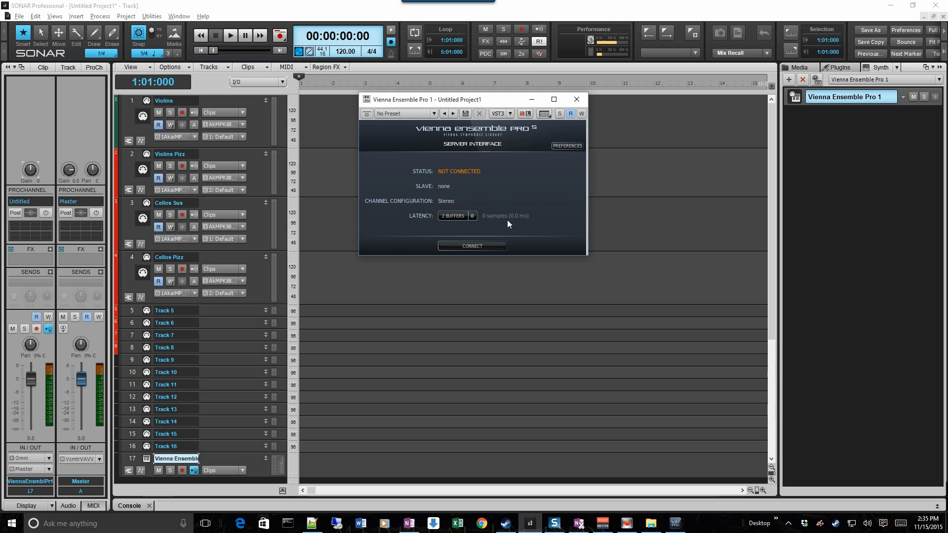
Connect the Vienna Ensemble Pro plugin to the new 64-bit instance on 127.0.0.1 localhost and raise its mixer window.
left_click(472, 243)
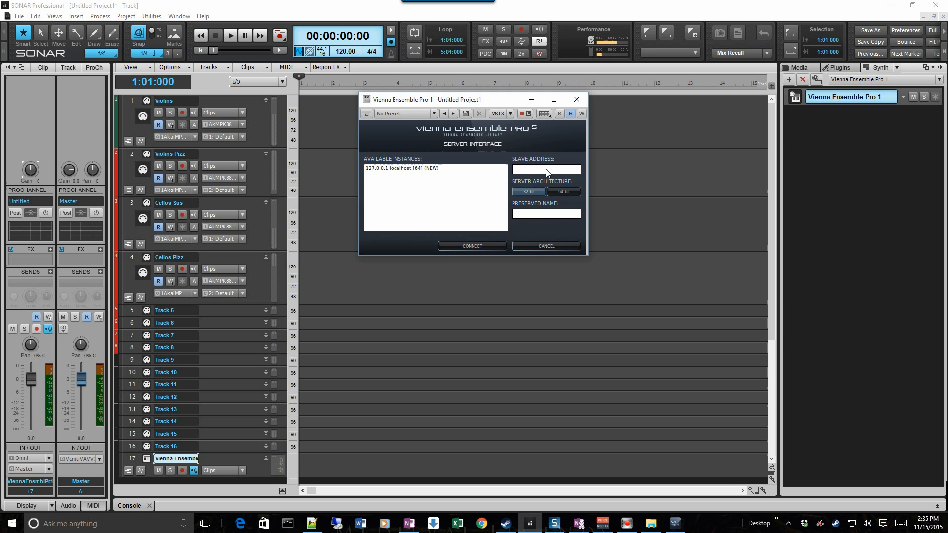
left_click(401, 169)
left_click(467, 246)
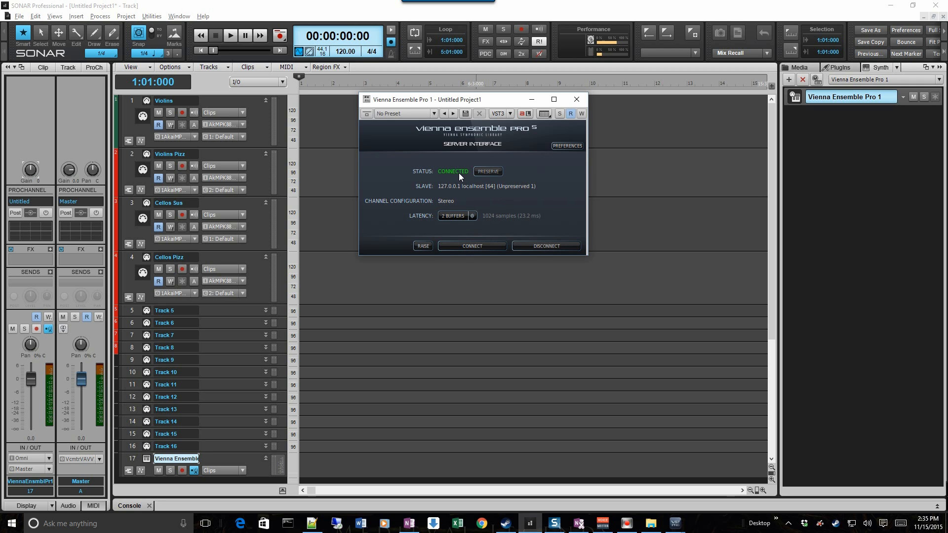
left_click(423, 245)
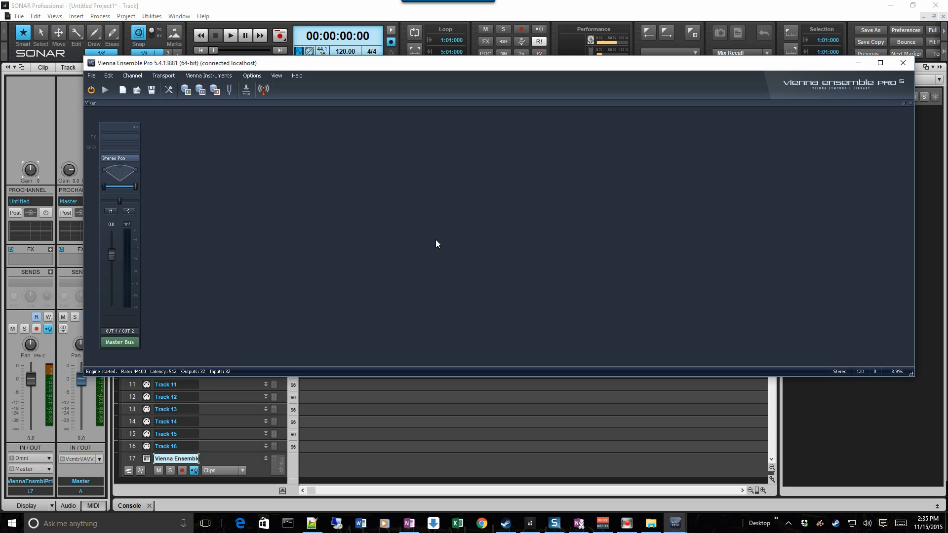
Add two stereo play_VST plugin channels to the Vienna Ensemble Pro mixer, closing each instrument window.
right_click(192, 174)
mouse_move(221, 194)
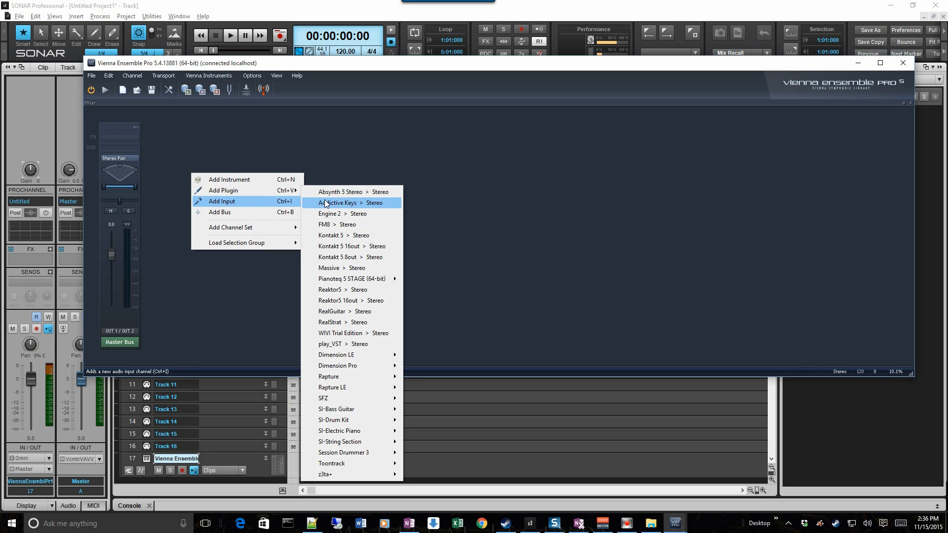
left_click(368, 341)
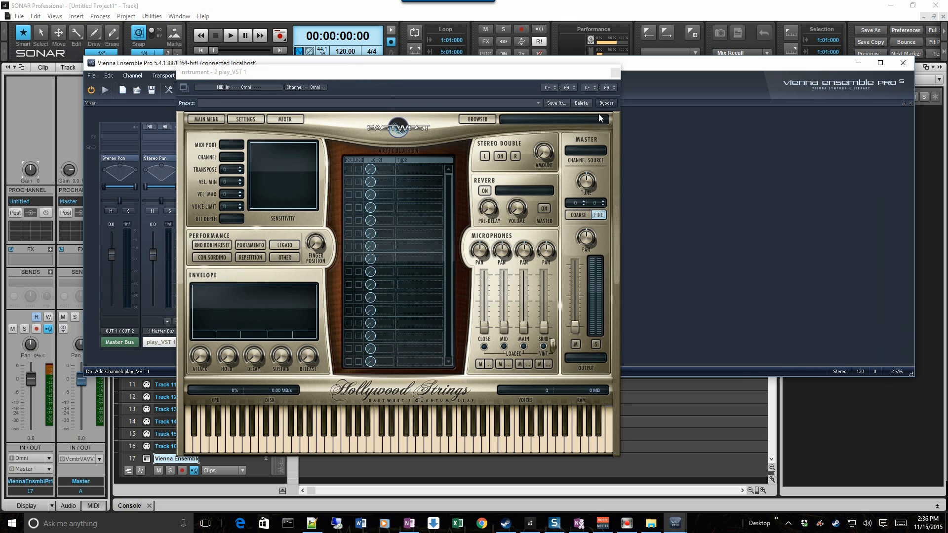
left_click(614, 73)
right_click(253, 146)
mouse_move(320, 171)
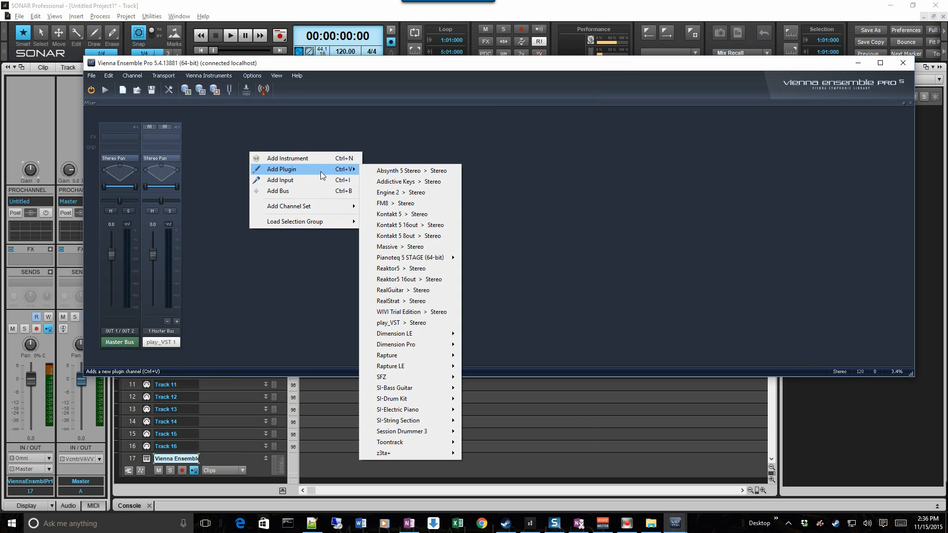
left_click(415, 324)
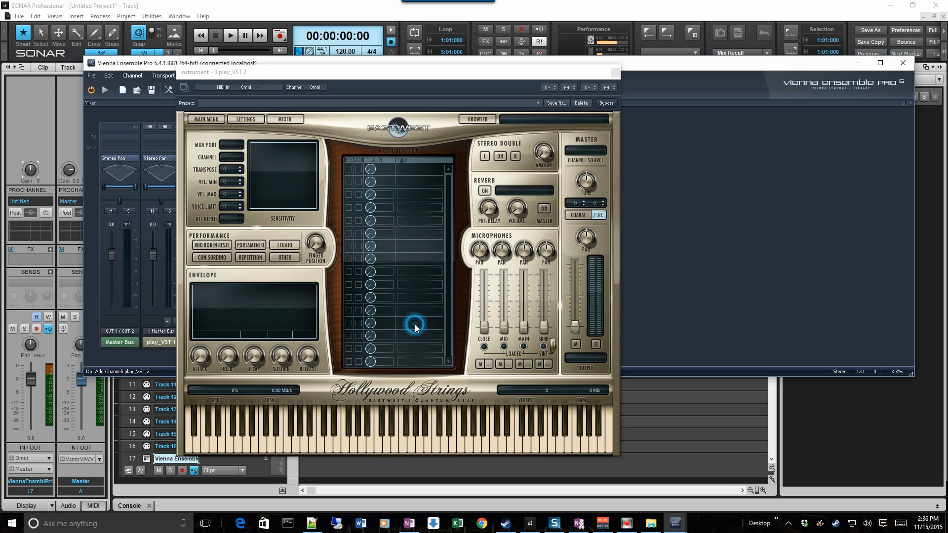
left_click(614, 74)
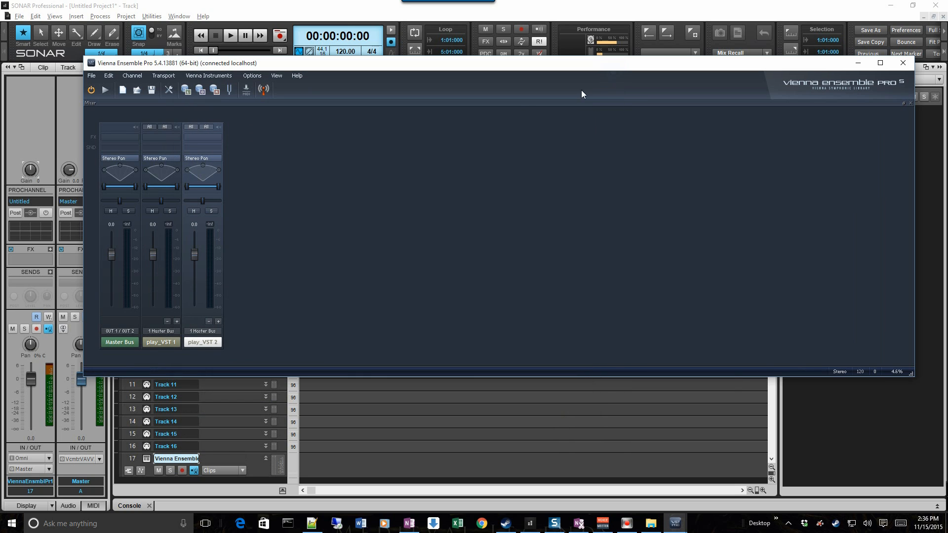
Add the 1st Violins Sus 6 RR 4th pos Ni patch from the 01 Long folder to play_VST 1.
left_click(156, 342)
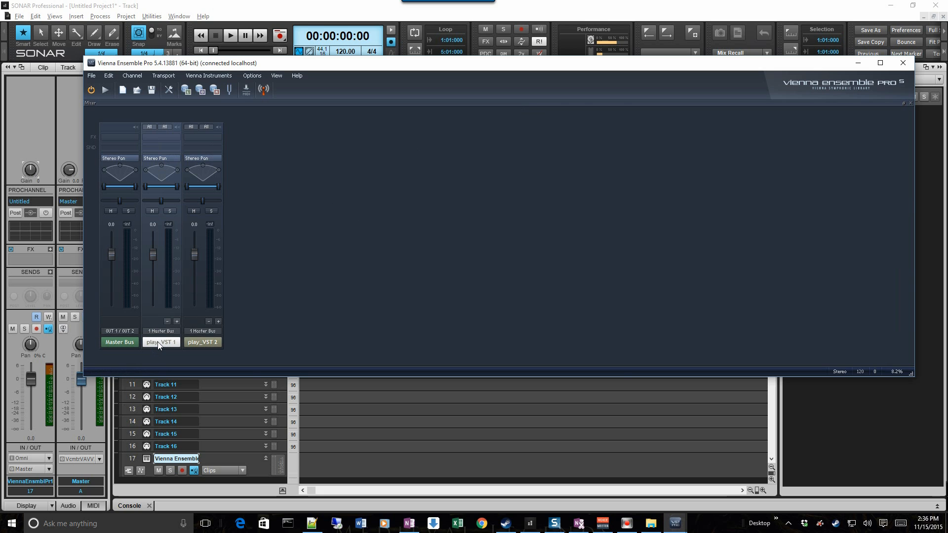
double_click(158, 342)
left_click(477, 120)
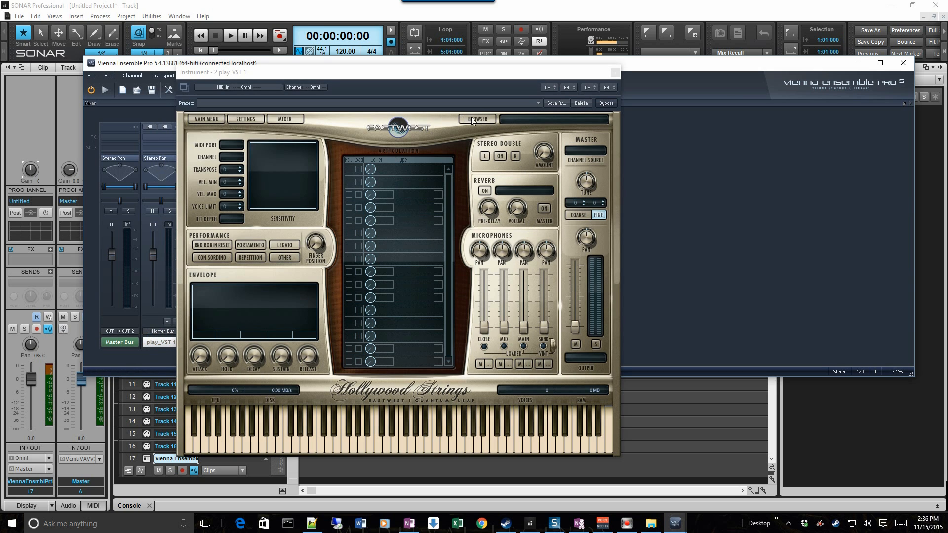
left_click(312, 162)
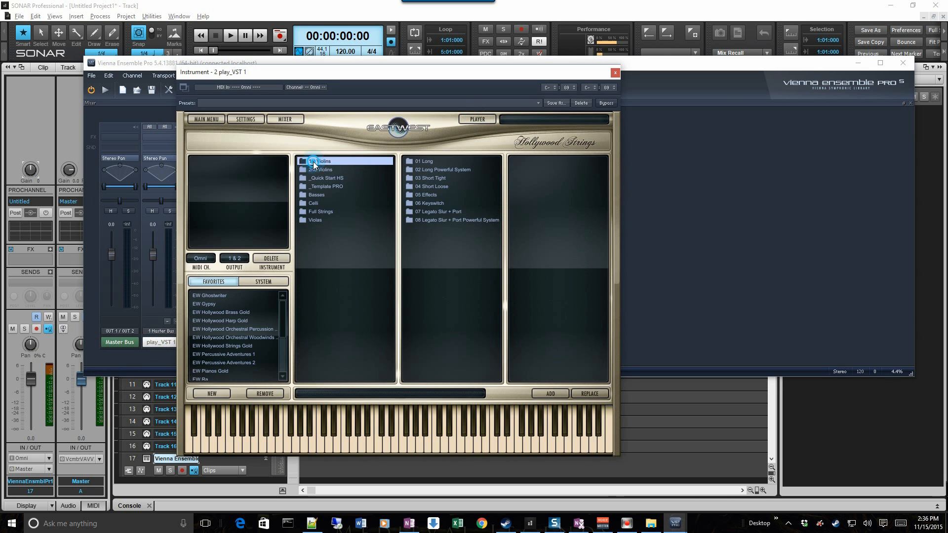
left_click(428, 161)
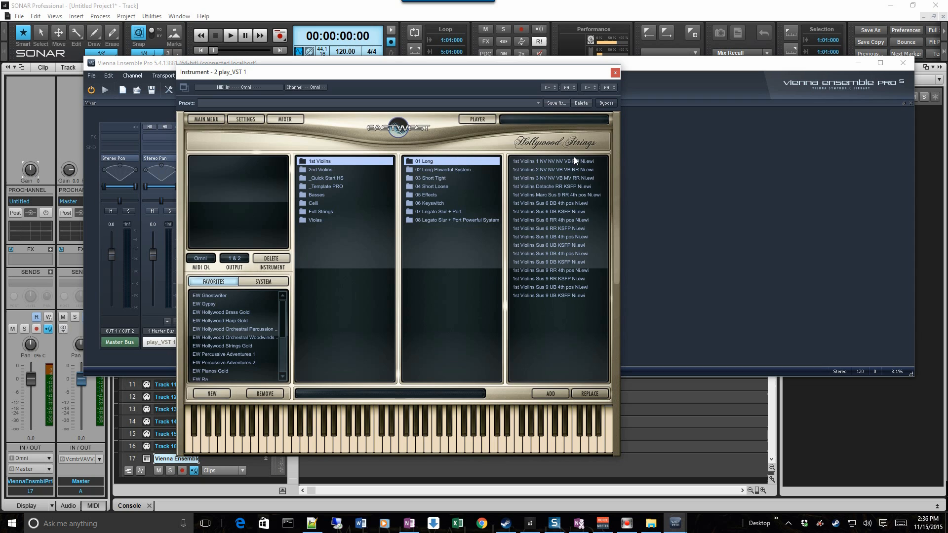
left_click(573, 221)
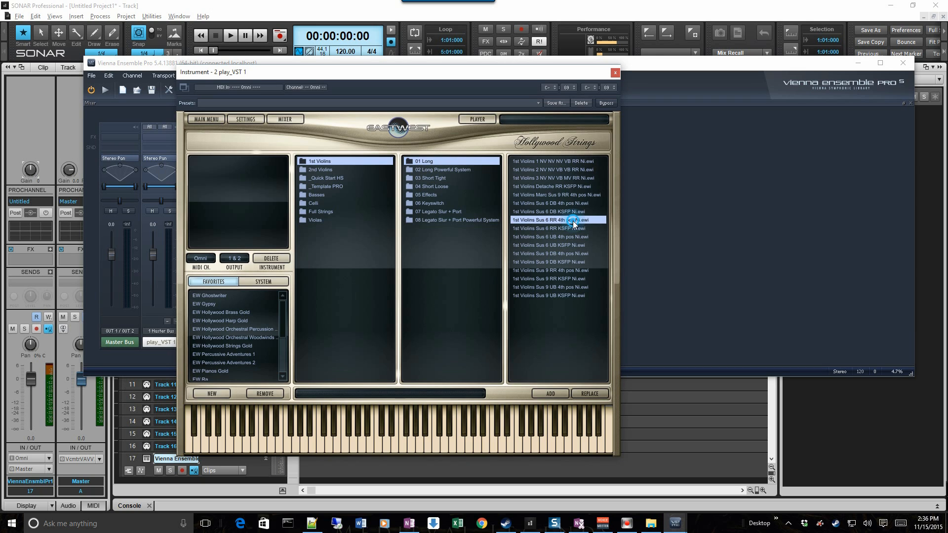
left_click(550, 394)
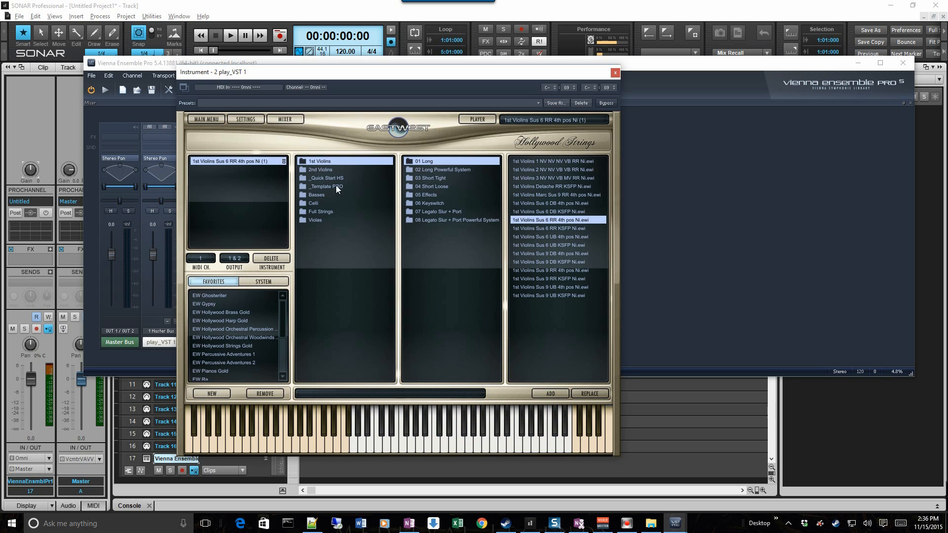
Add the 1st Violins Pizz RRx4 patch from the 03 Short Tight folder to play_VST 1 and close its window.
left_click(437, 178)
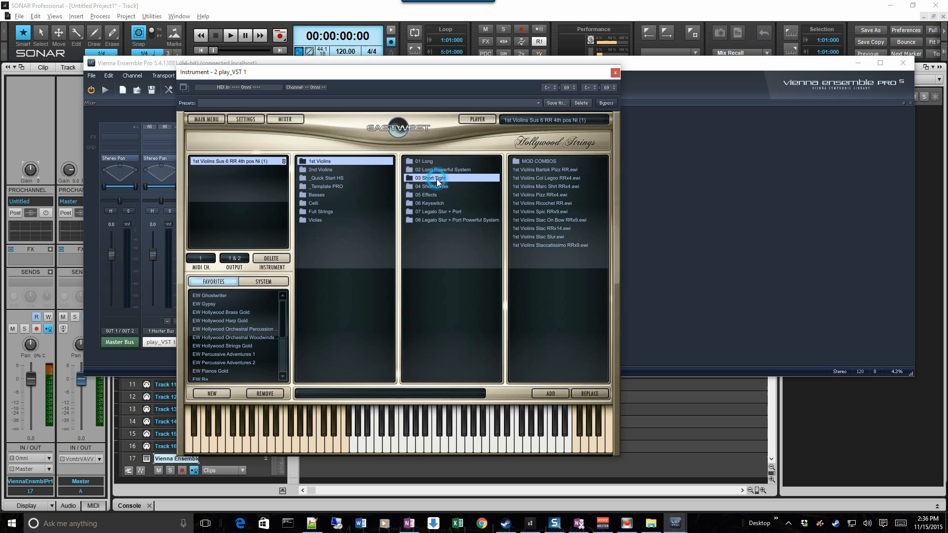
left_click(558, 195)
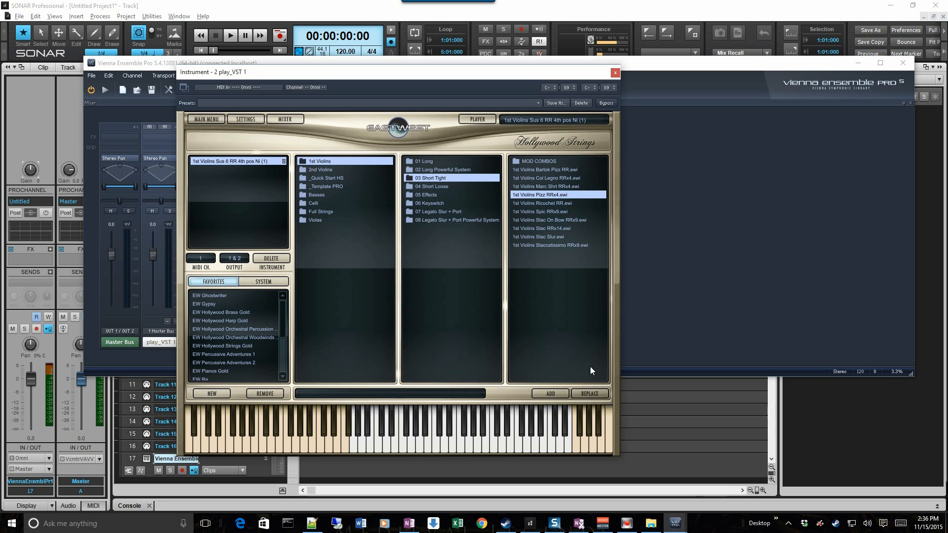
left_click(549, 393)
left_click(615, 73)
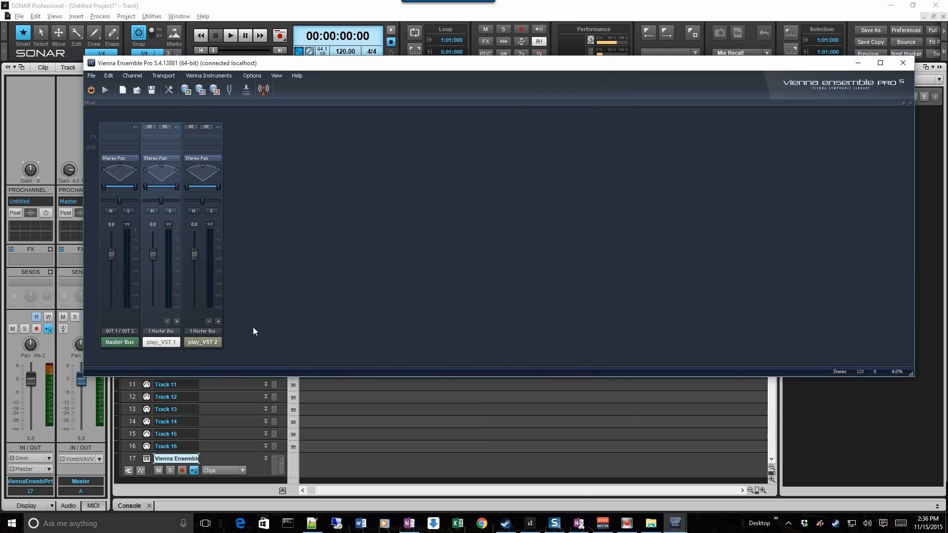
Add the Celli Sus 6 RR 4th pos Ni patch from the 01 Long folder to play_VST 2.
left_click(206, 344)
double_click(206, 342)
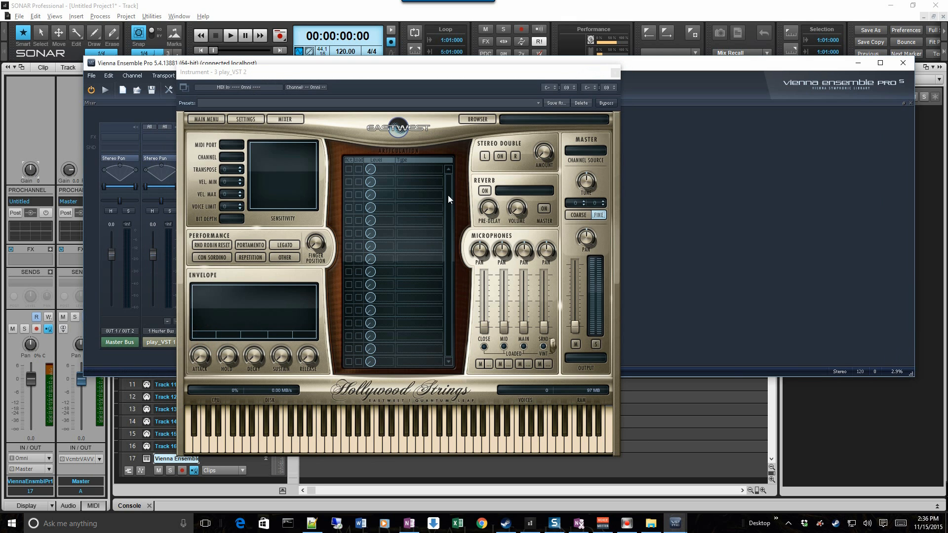
left_click(479, 120)
left_click(309, 203)
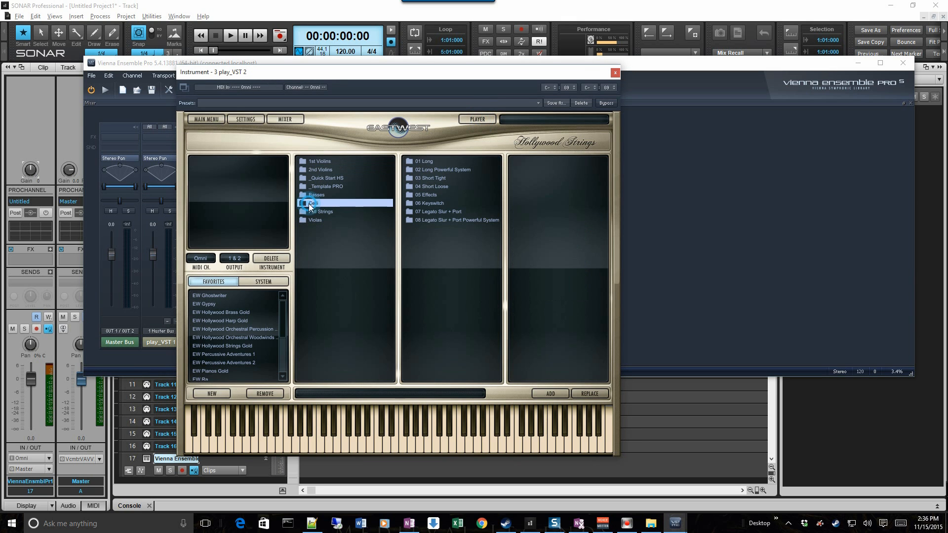
left_click(426, 160)
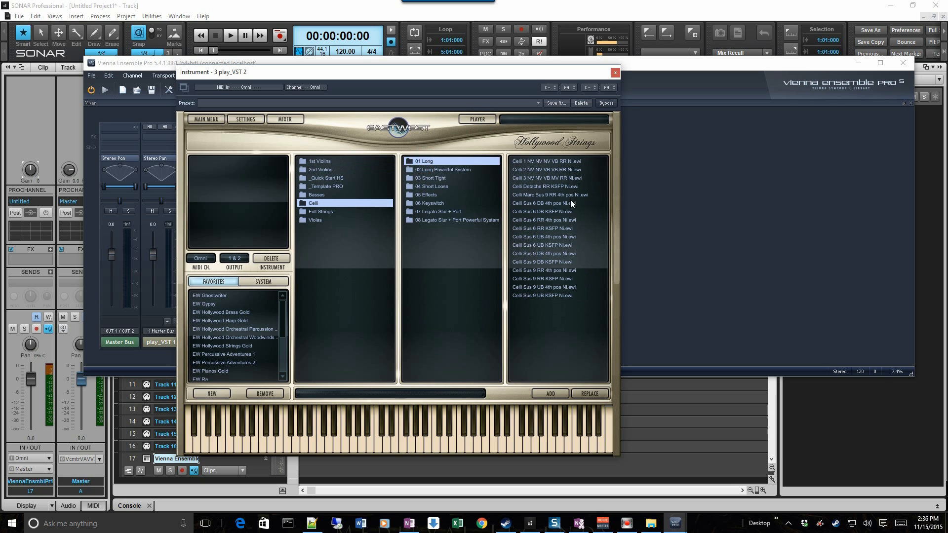
left_click(554, 221)
left_click(548, 393)
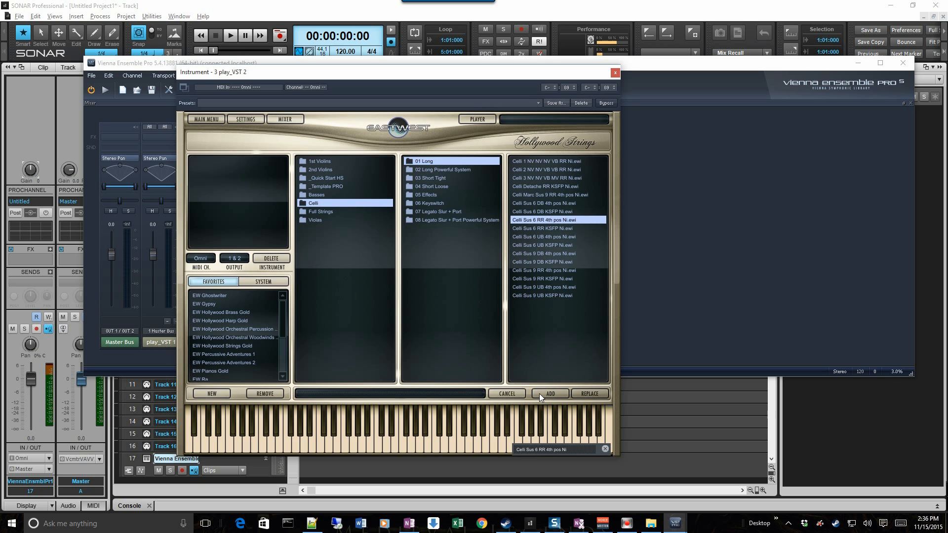
Add the Celli Pizz RRx4 patch from the 03 Short Tight folder to play_VST 2.
left_click(431, 179)
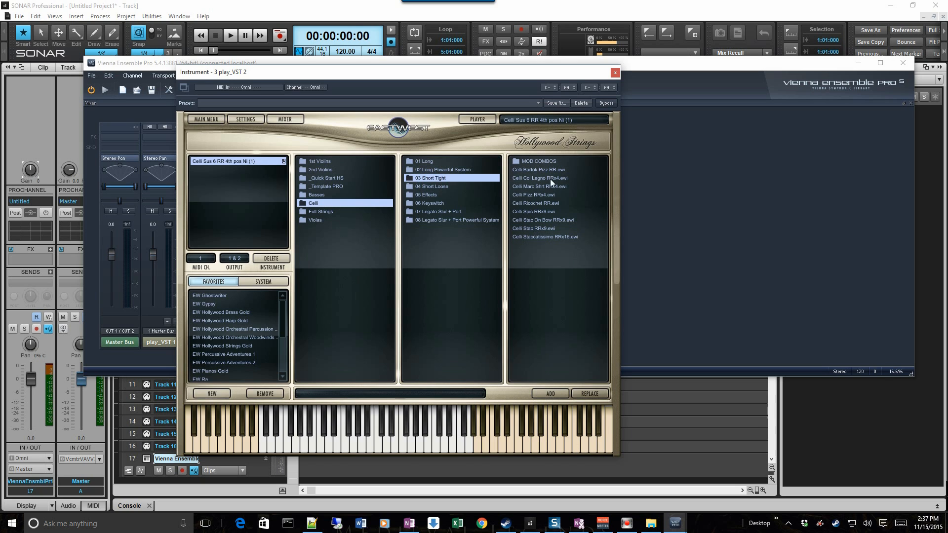
left_click(539, 194)
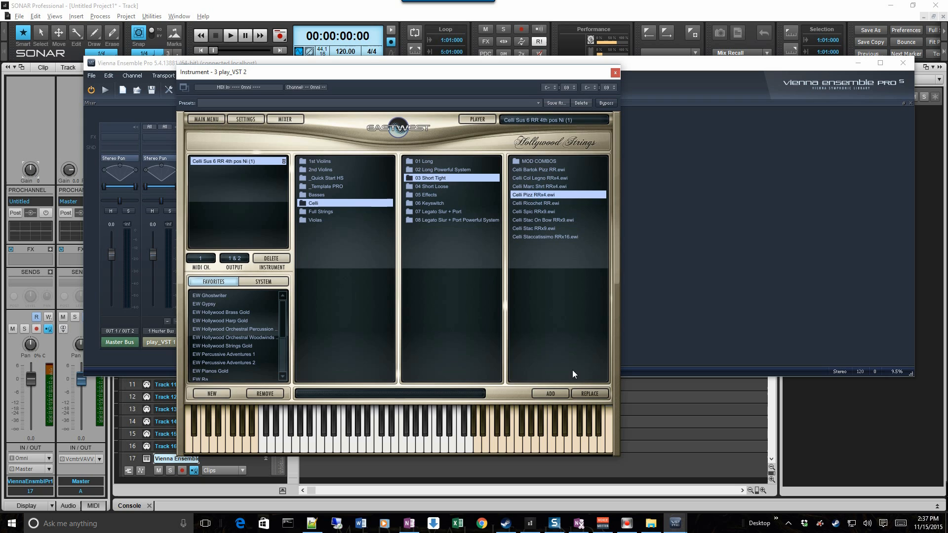
left_click(549, 390)
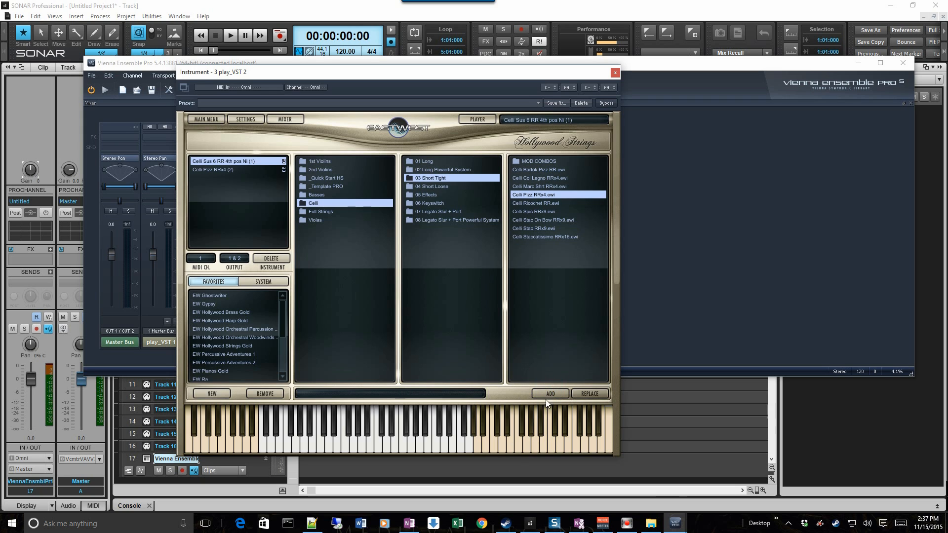
left_click(554, 394)
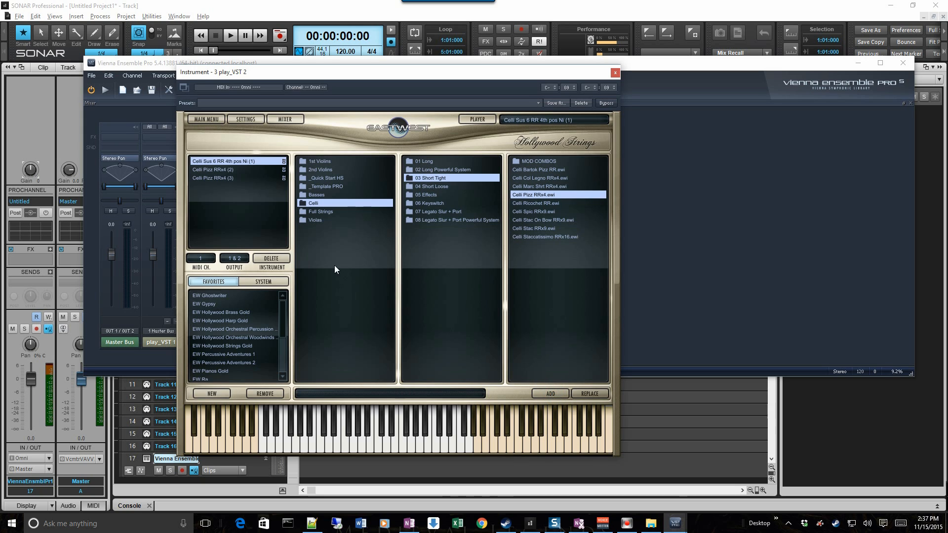
left_click(228, 178)
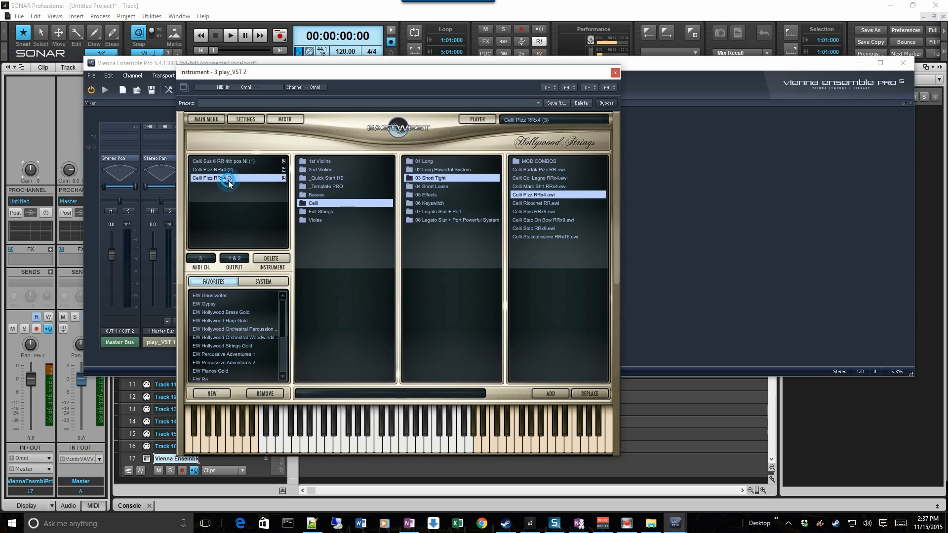
left_click(279, 258)
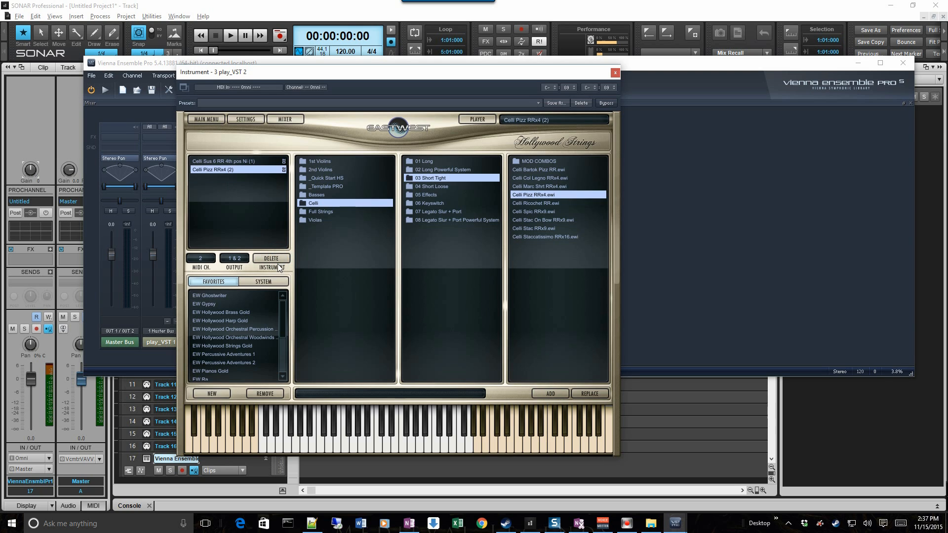
Close the play_VST 2 window, return to the SONAR project and minimize the Vienna Ensemble Pro server interface.
left_click(615, 73)
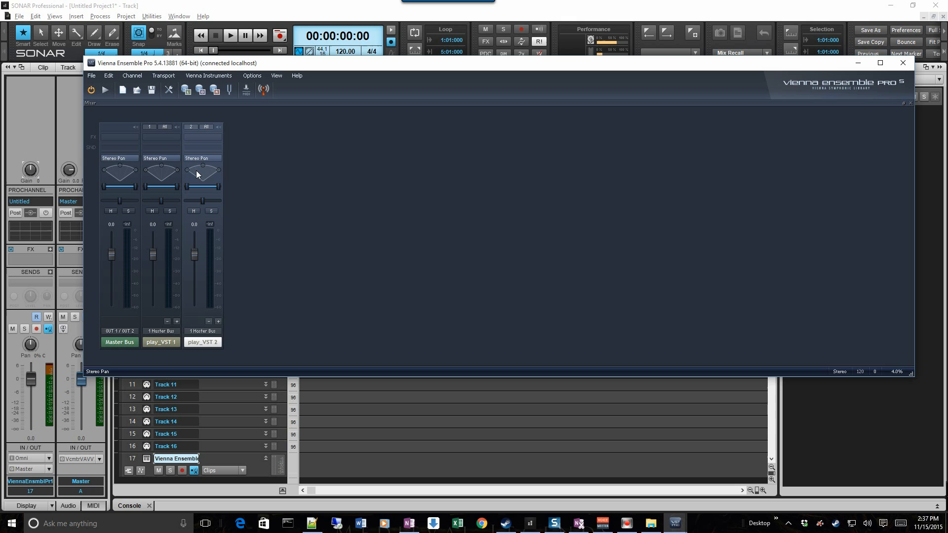
left_click(295, 12)
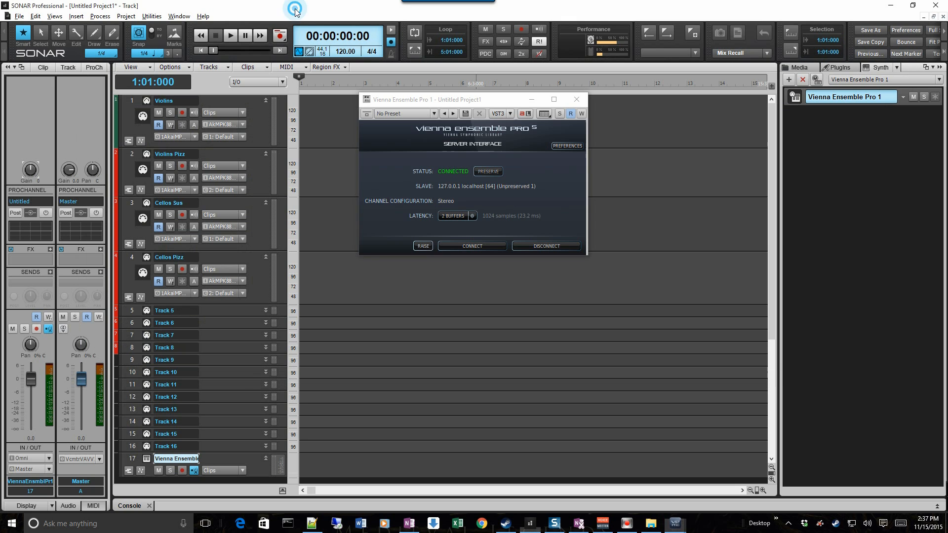
left_click(537, 102)
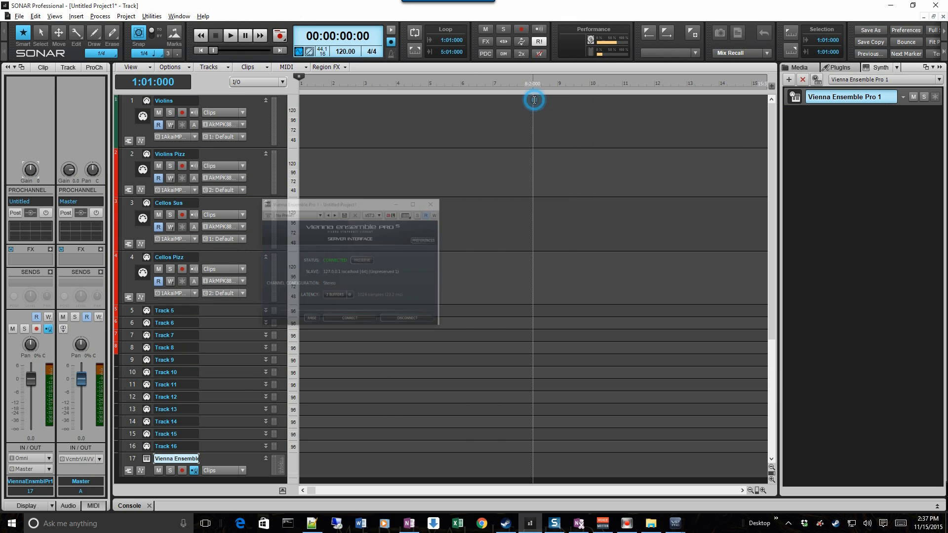
Route the Violins track's output to Vienna Ensemble Pro 1, MIDI In 1, and check its channel choices.
left_click(194, 138)
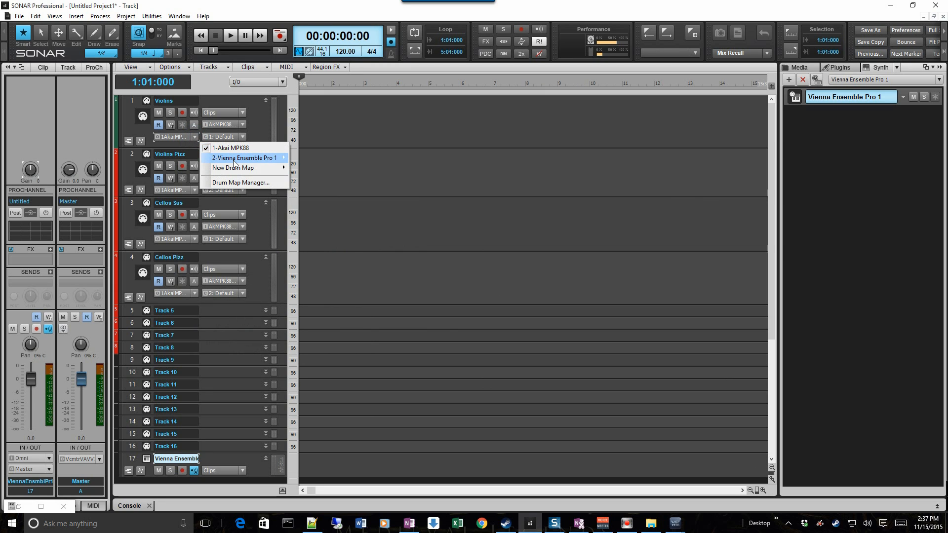
mouse_move(232, 158)
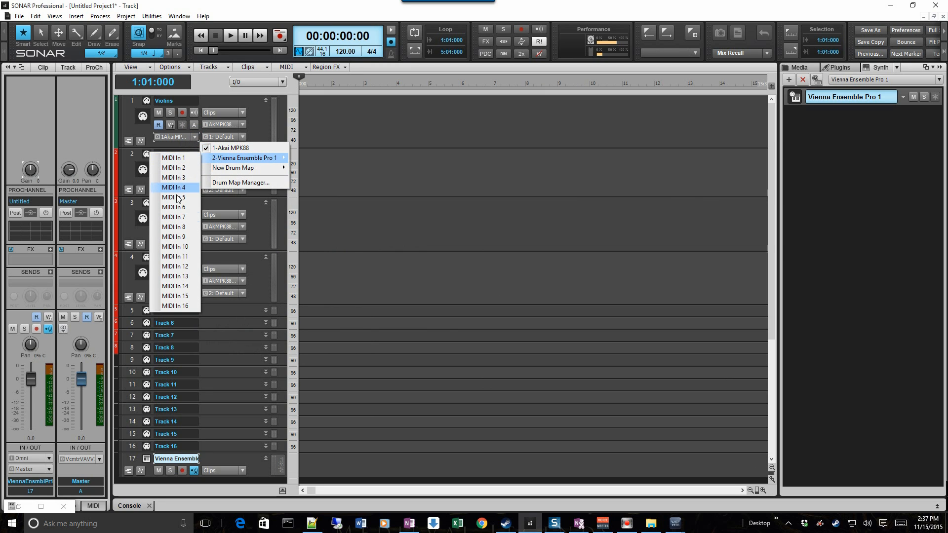
left_click(173, 158)
left_click(221, 138)
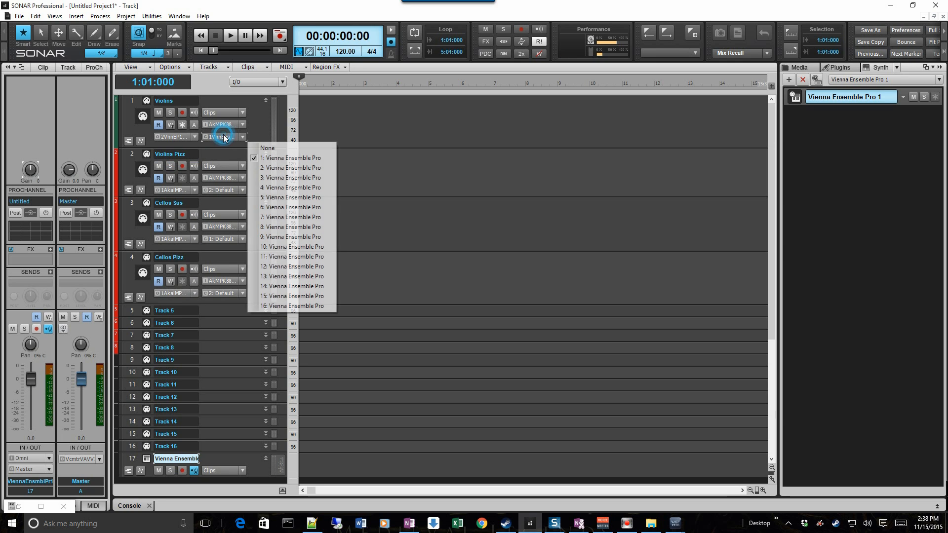
left_click(223, 138)
left_click(224, 138)
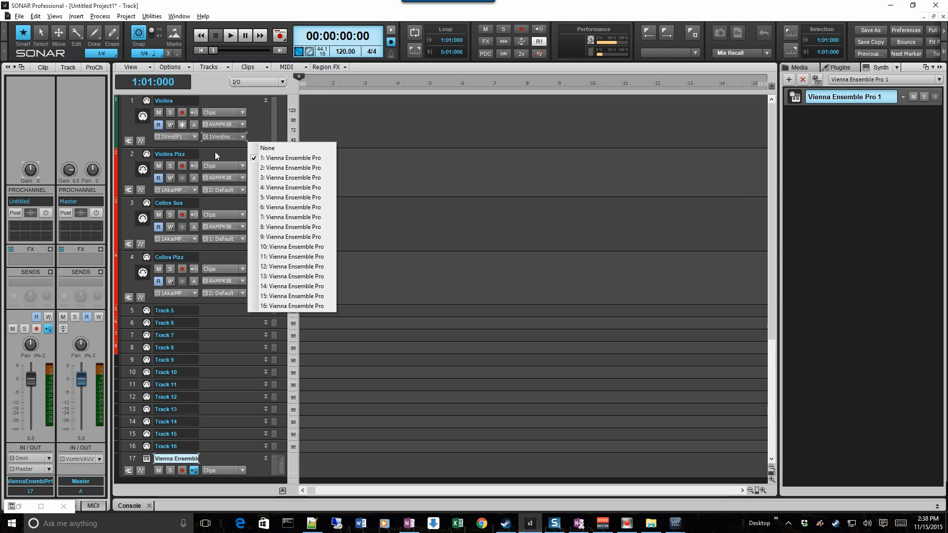
Route the Violins Pizz track's output to MIDI In 1 of Vienna Ensemble Pro 1.
left_click(177, 189)
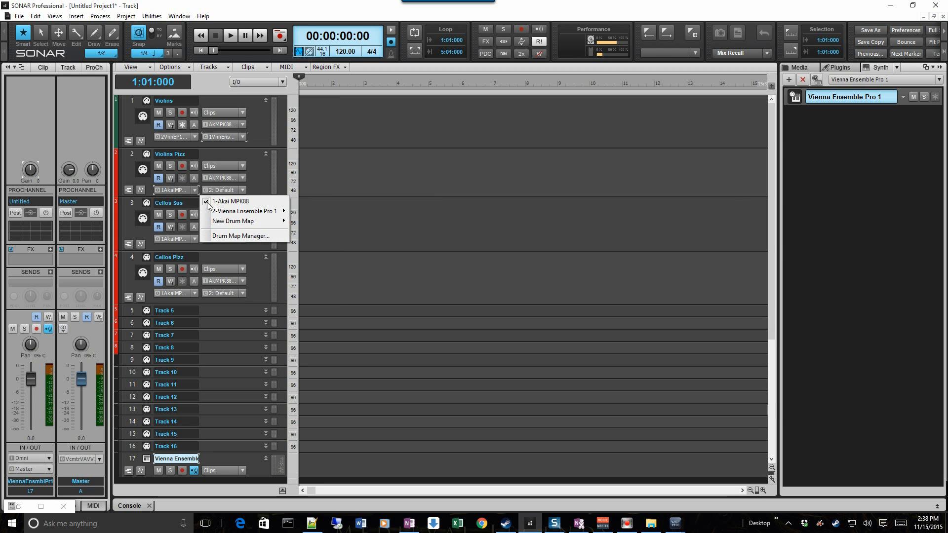
mouse_move(232, 216)
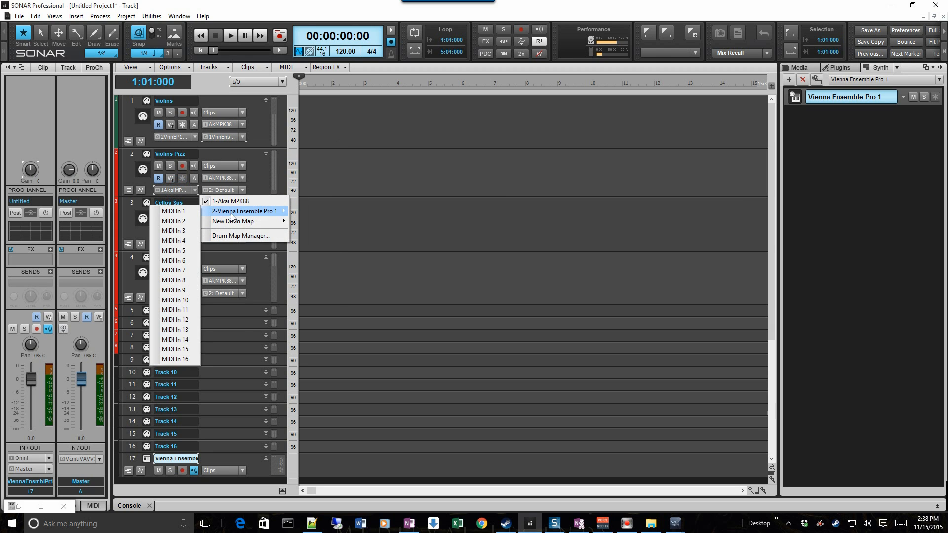
left_click(174, 213)
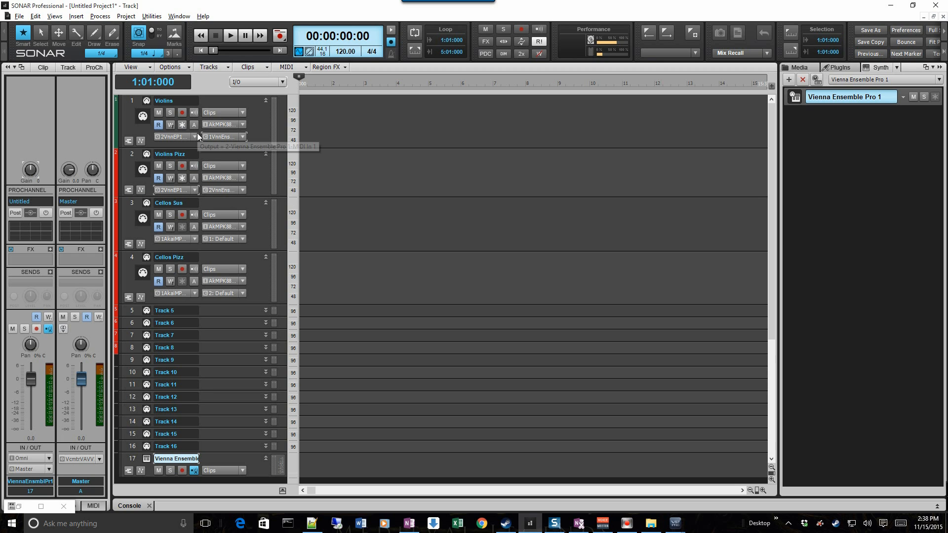
Check the Vienna Ensemble Pro mixer, return to SONAR and route the Cellos Sus and Cellos Pizz outputs to Vienna Ensemble Pro 1, MIDI In 2.
mouse_move(671, 528)
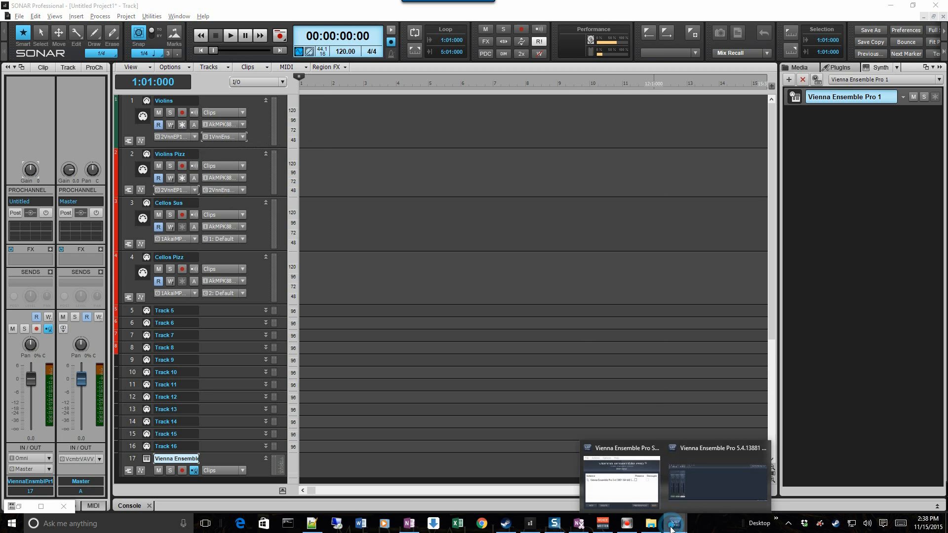
left_click(684, 488)
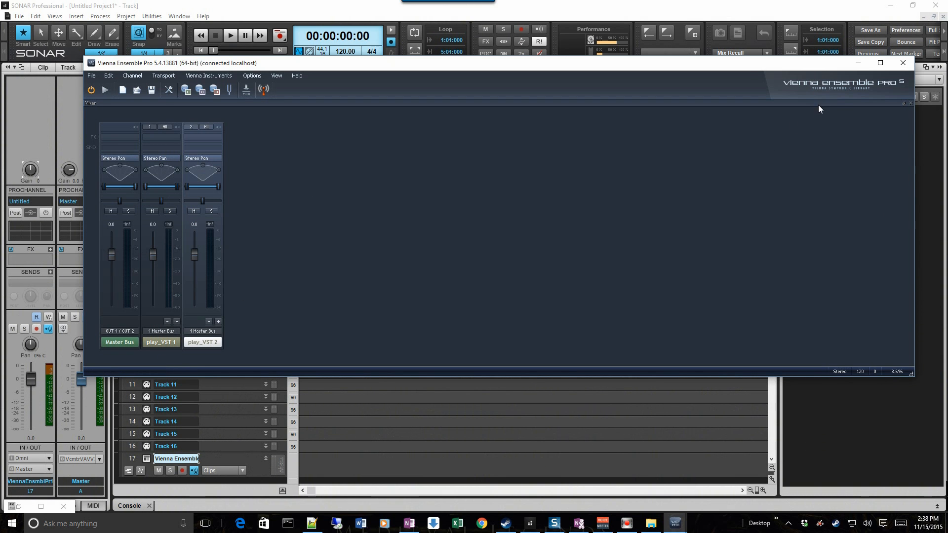
left_click(857, 62)
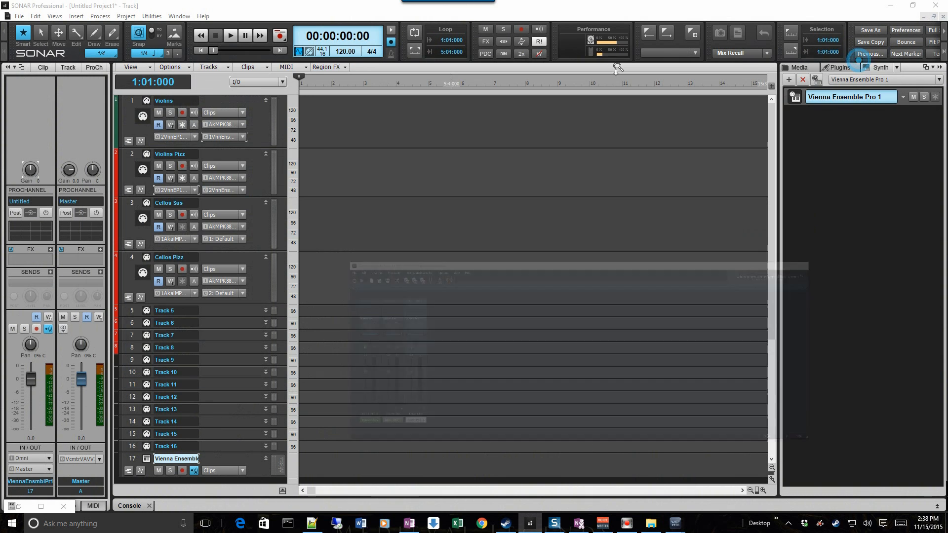
left_click(192, 238)
mouse_move(230, 261)
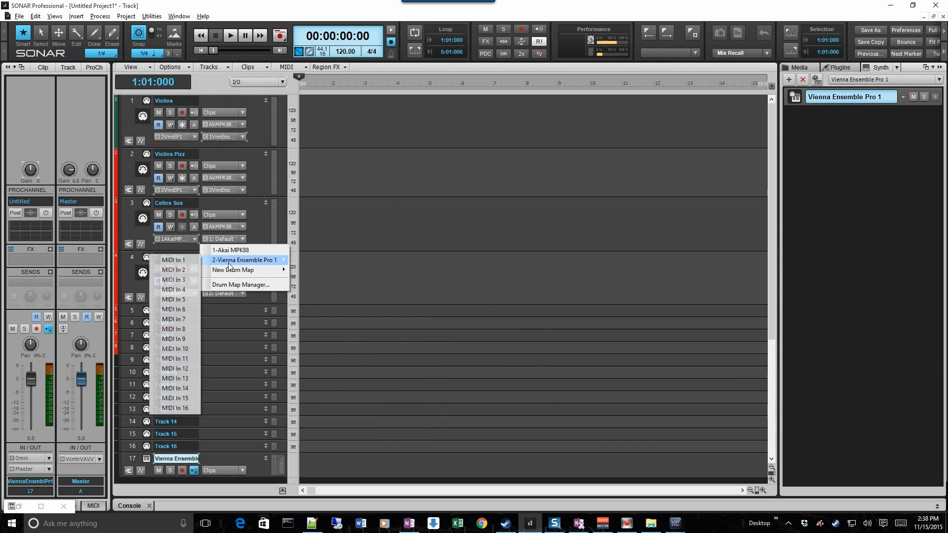
left_click(186, 272)
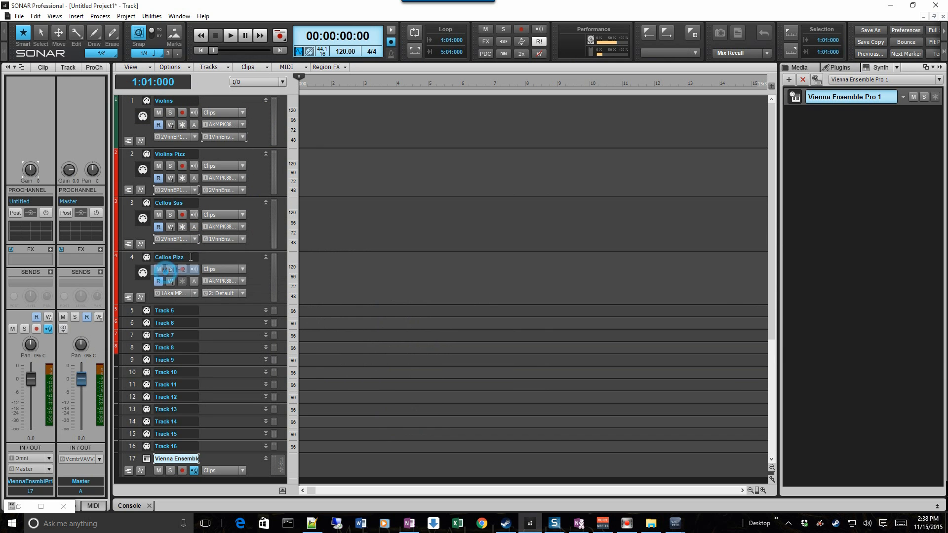
left_click(230, 241)
left_click(210, 240)
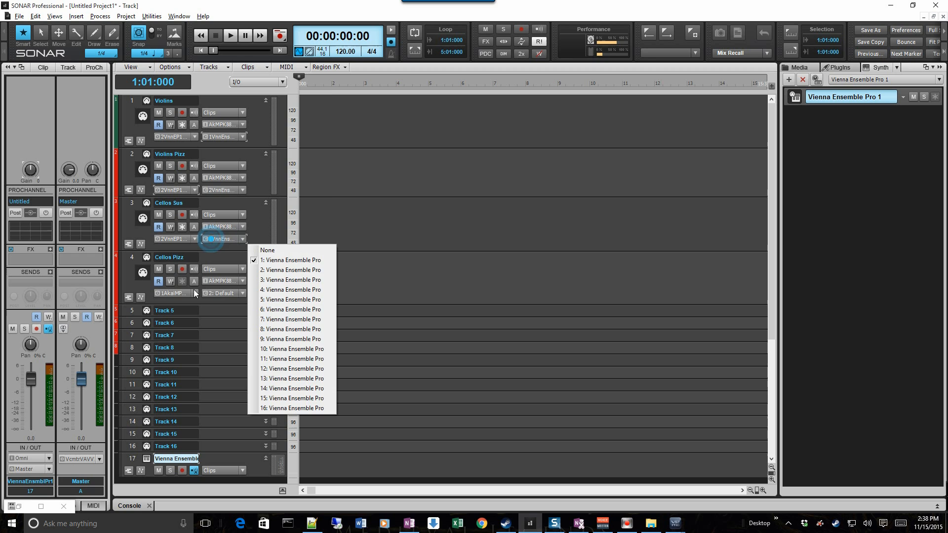
left_click(184, 294)
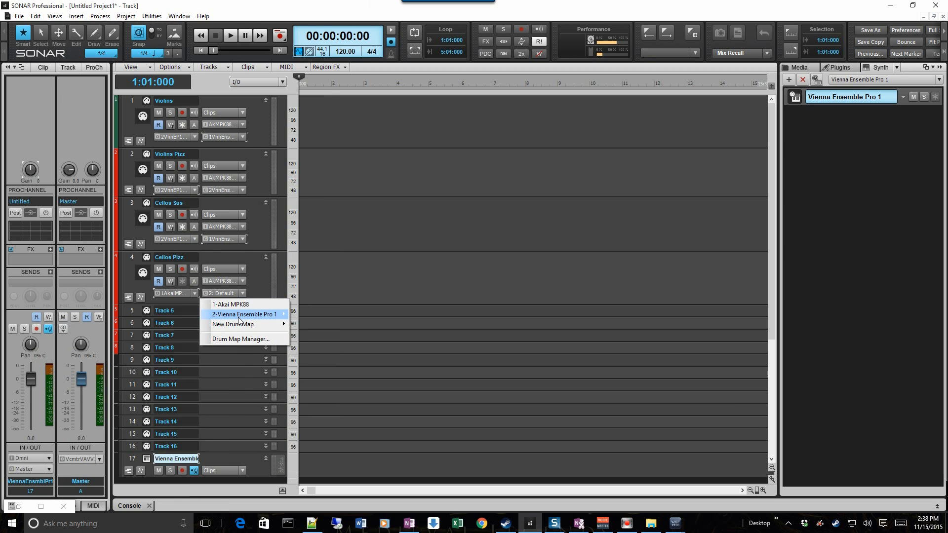
left_click(178, 324)
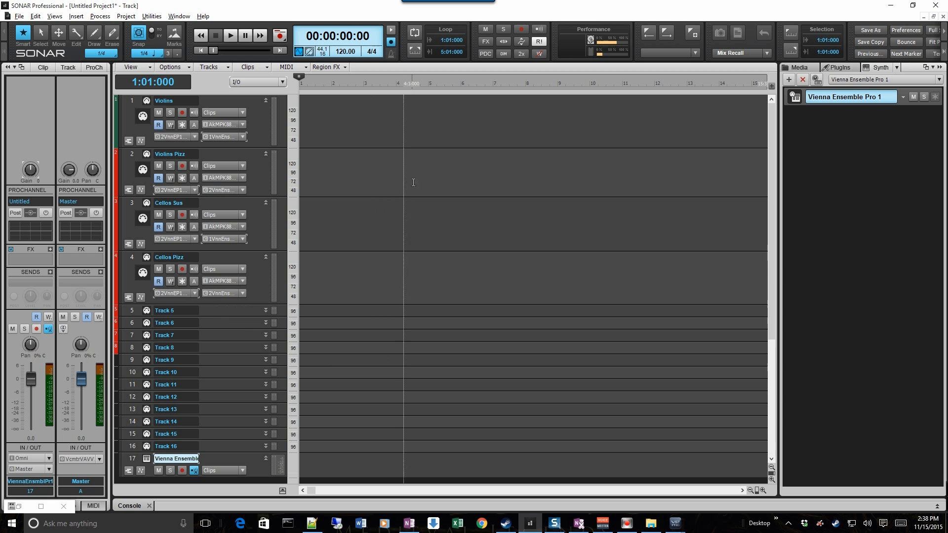
Select the Violins track in SONAR and place the Vienna Ensemble Pro mixer beside the track list to watch its meters.
mouse_move(668, 529)
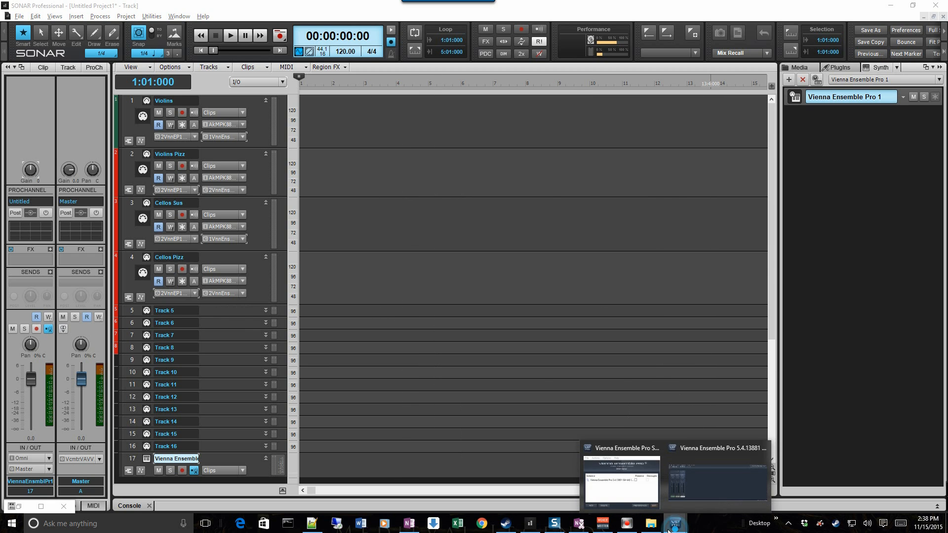
left_click(695, 454)
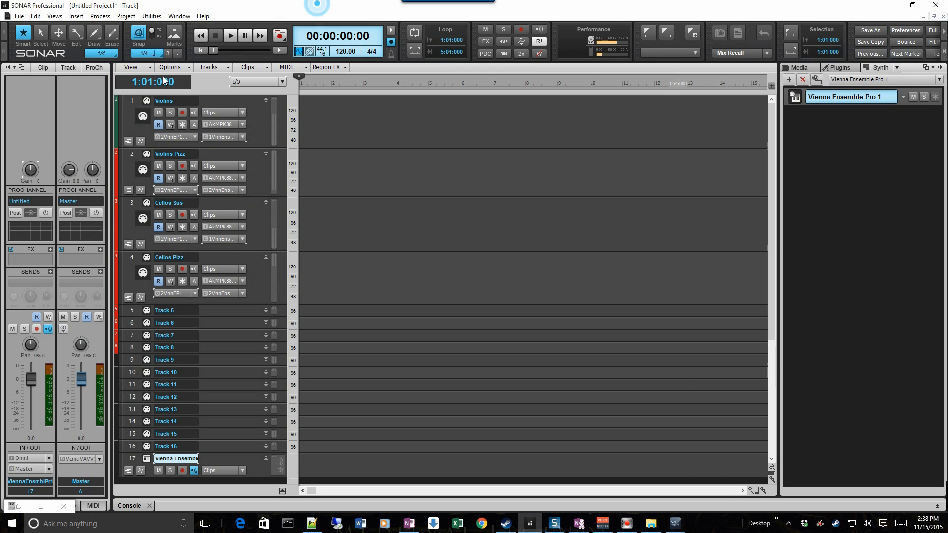
left_click(320, 6)
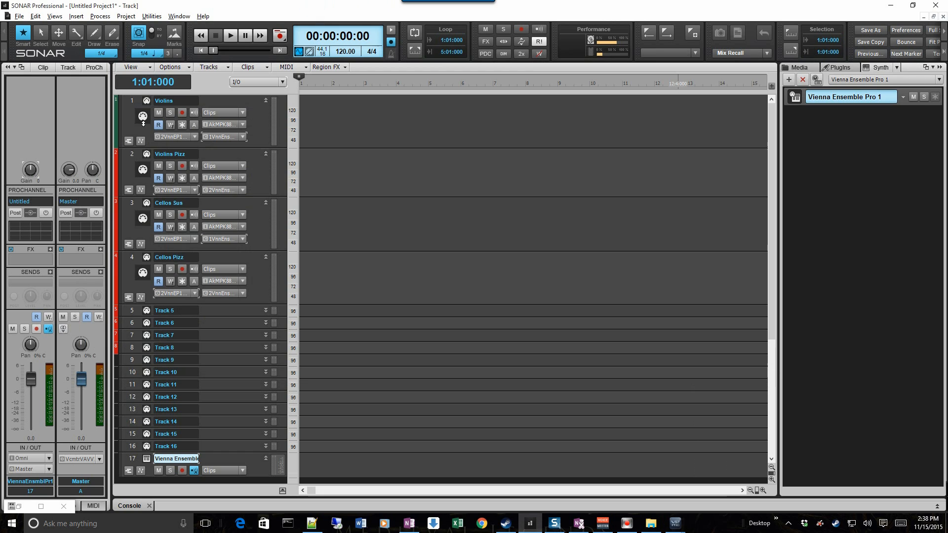
left_click(131, 100)
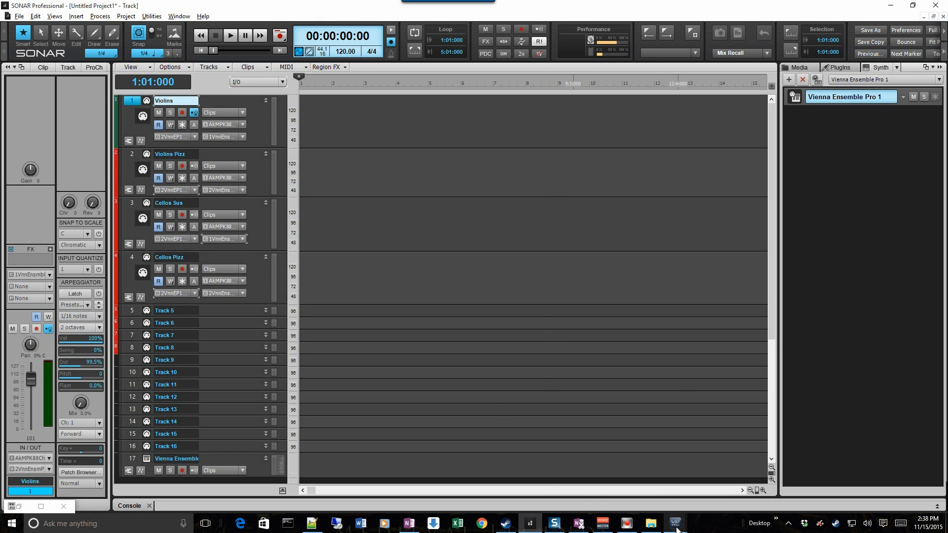
mouse_move(676, 528)
left_click(683, 455)
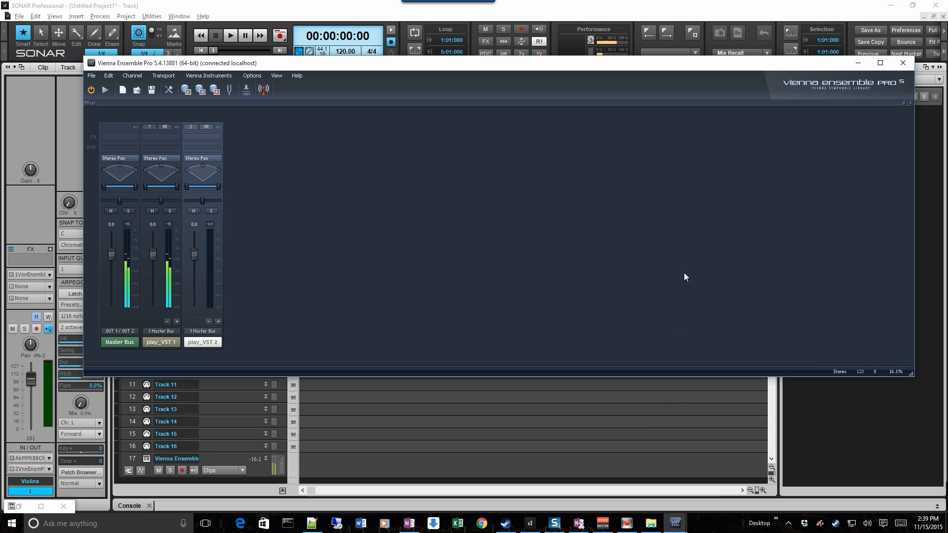
left_click_drag(384, 61, 628, 67)
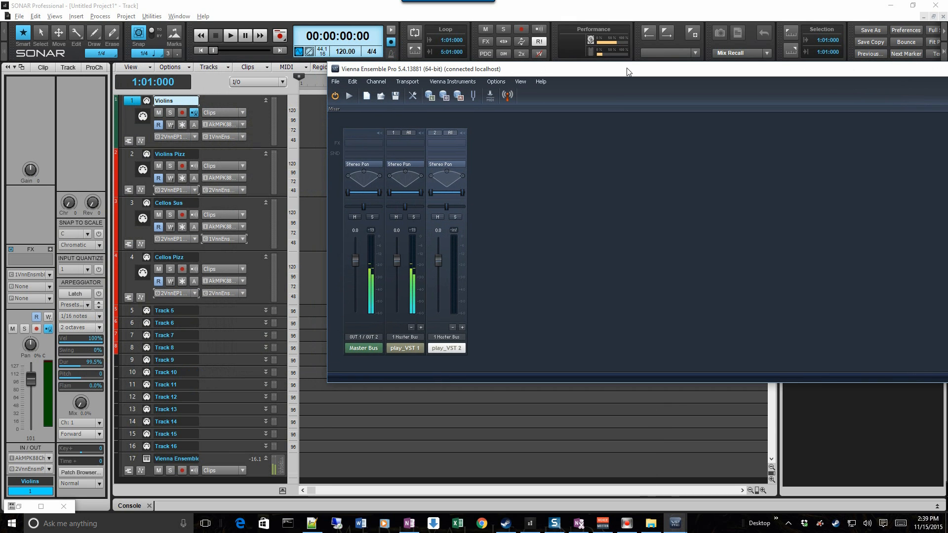
Select the Violins Pizz, Cellos Sus and Cellos Pizz tracks in turn and check the Vienna Ensemble Pro meters for each.
left_click(132, 156)
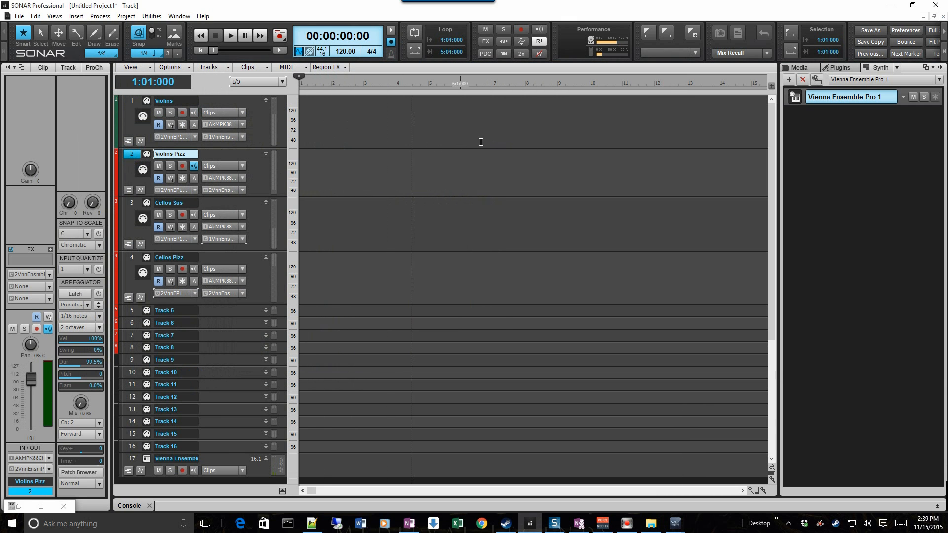
key("alt+Tab")
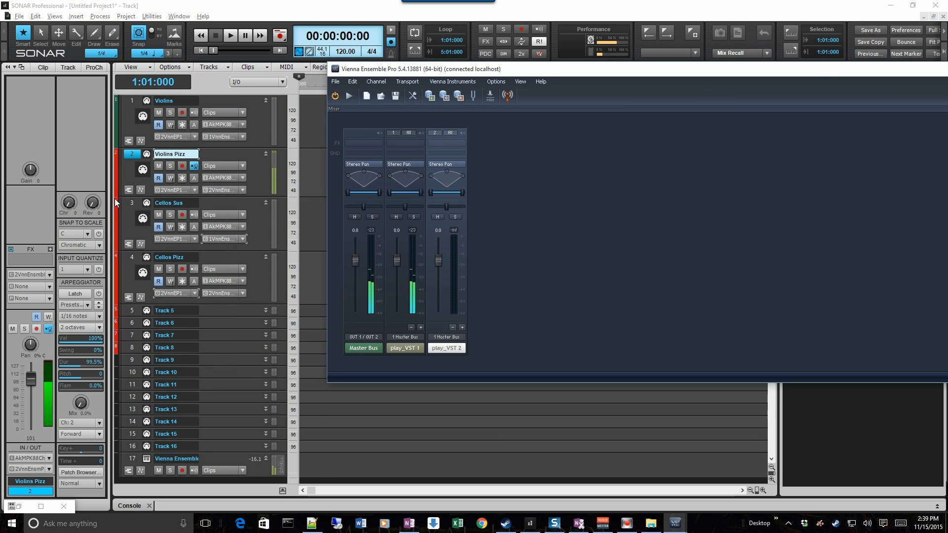
left_click(129, 204)
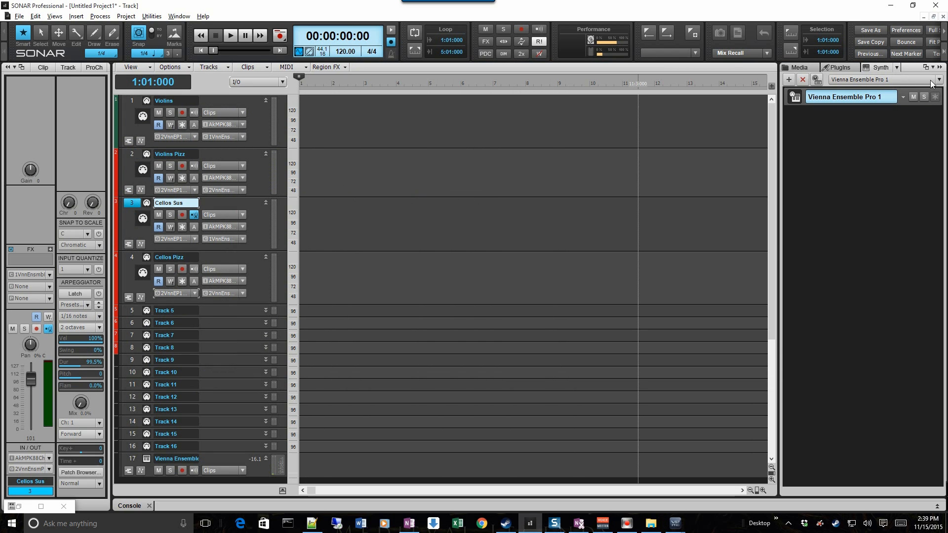
key("alt+Tab")
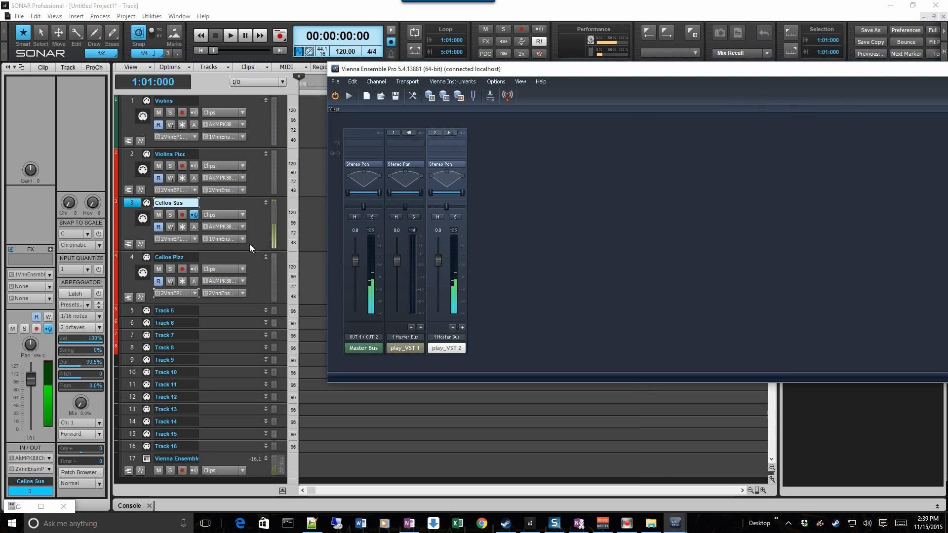
left_click(123, 264)
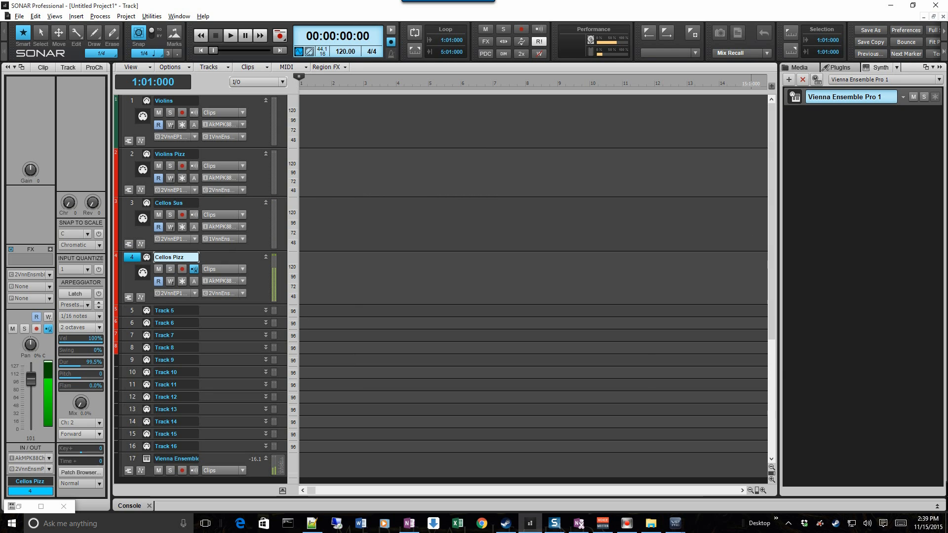
key("alt+Tab")
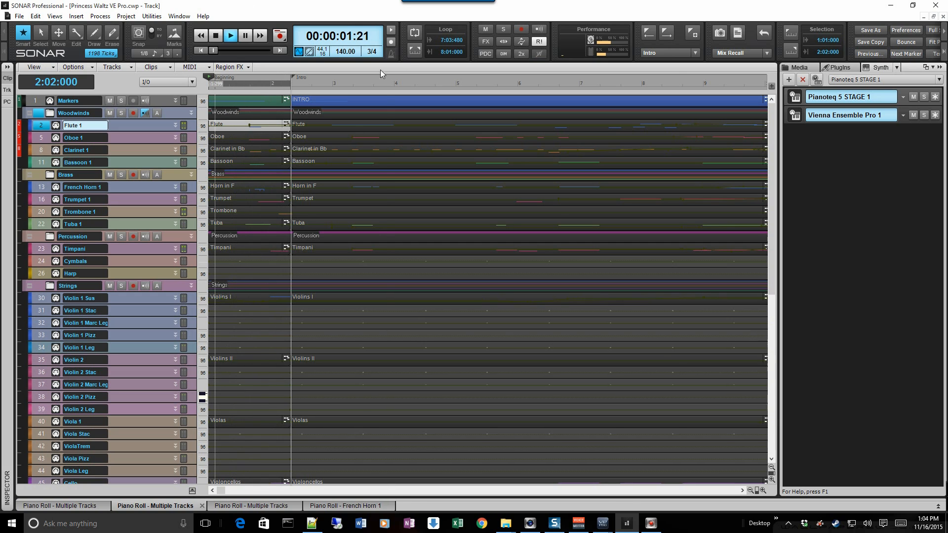
Switch to the Princess mixer in Vienna Ensemble Pro and examine the patches loaded in the 1st Violins instrument.
mouse_move(601, 528)
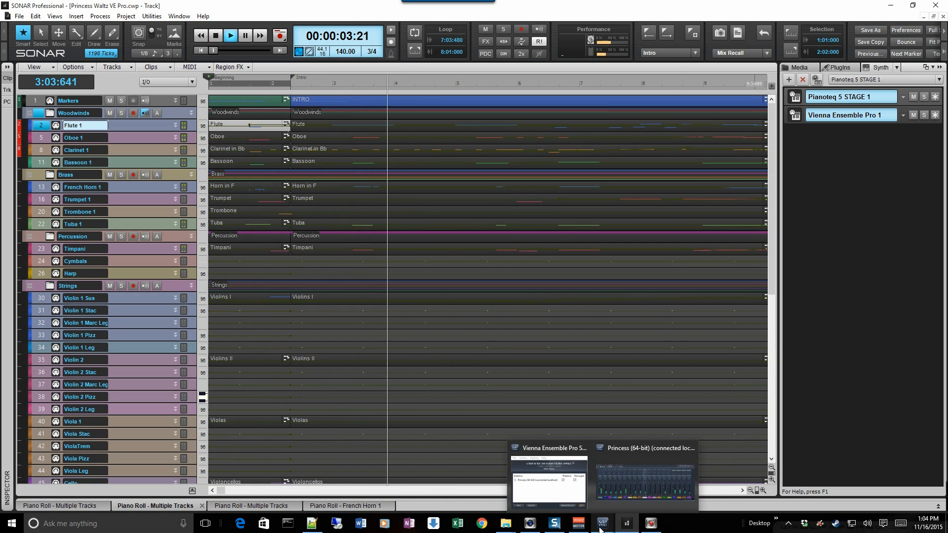
left_click(628, 491)
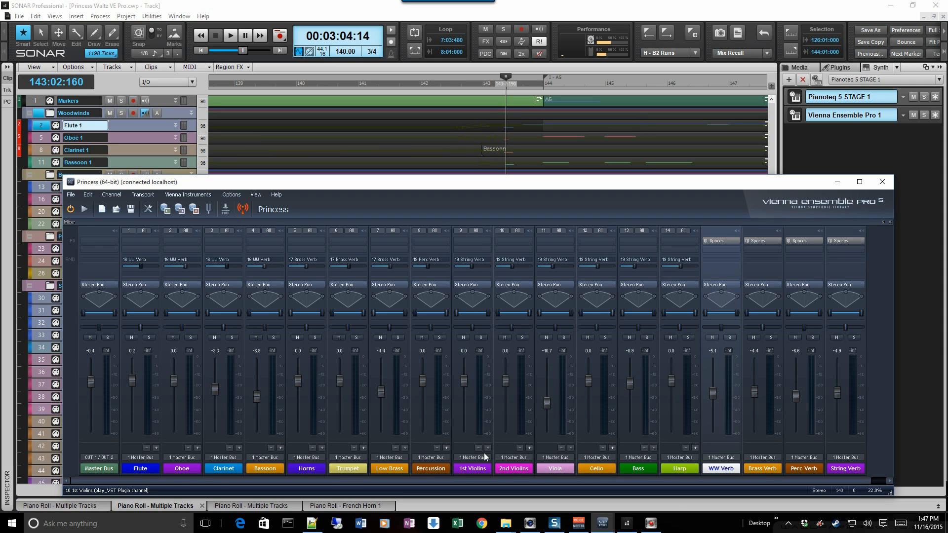
left_click(479, 469)
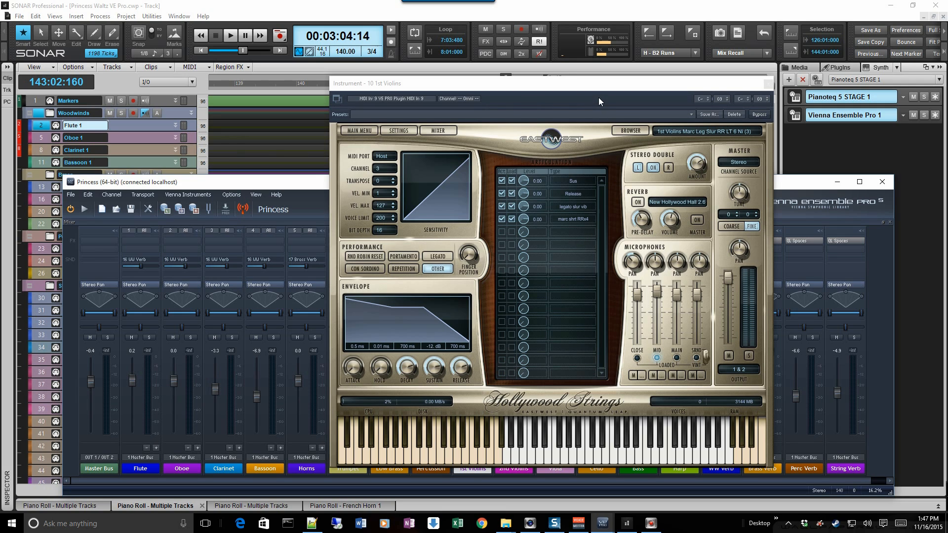
left_click(728, 130)
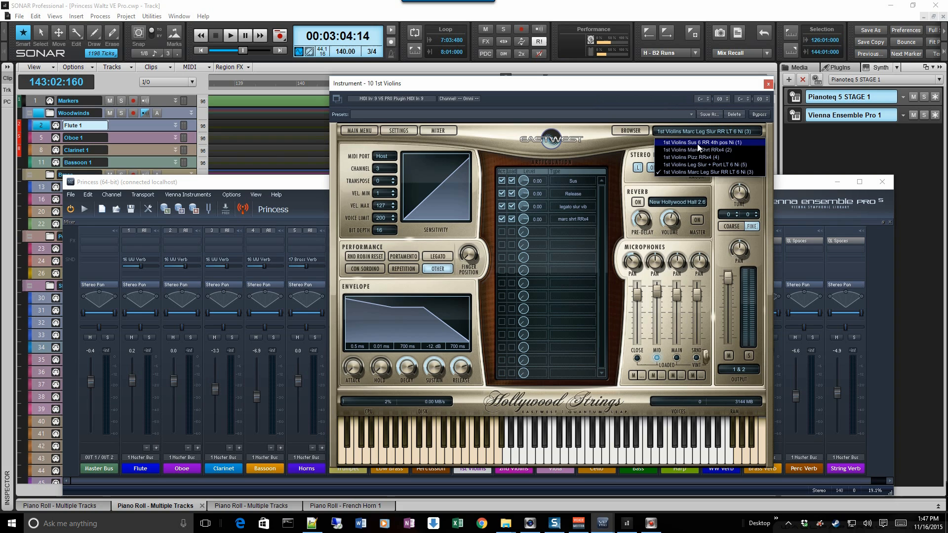
left_click(768, 84)
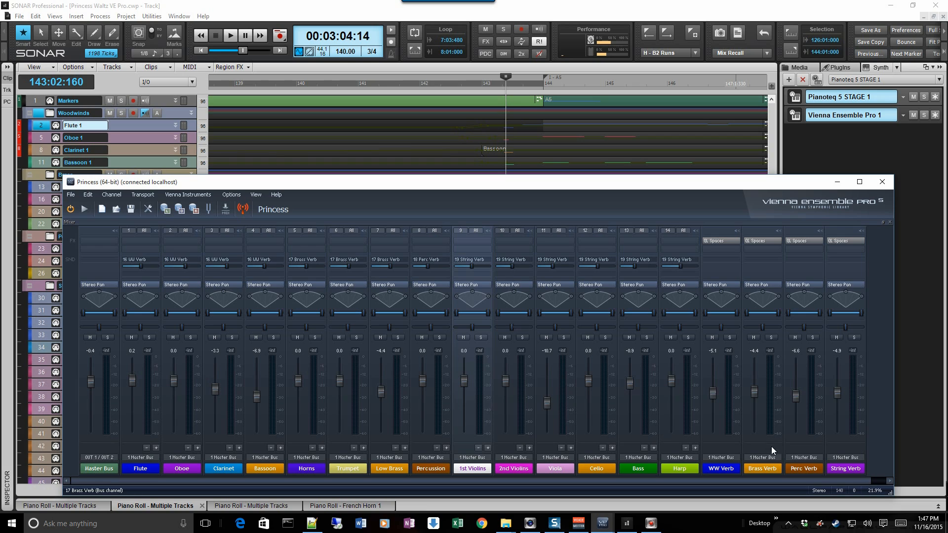
Examine the reverb buses and the QL Spaces settings of the WW Verb and Brass Verb buses, closing each effect window.
left_click(724, 265)
left_click(802, 267)
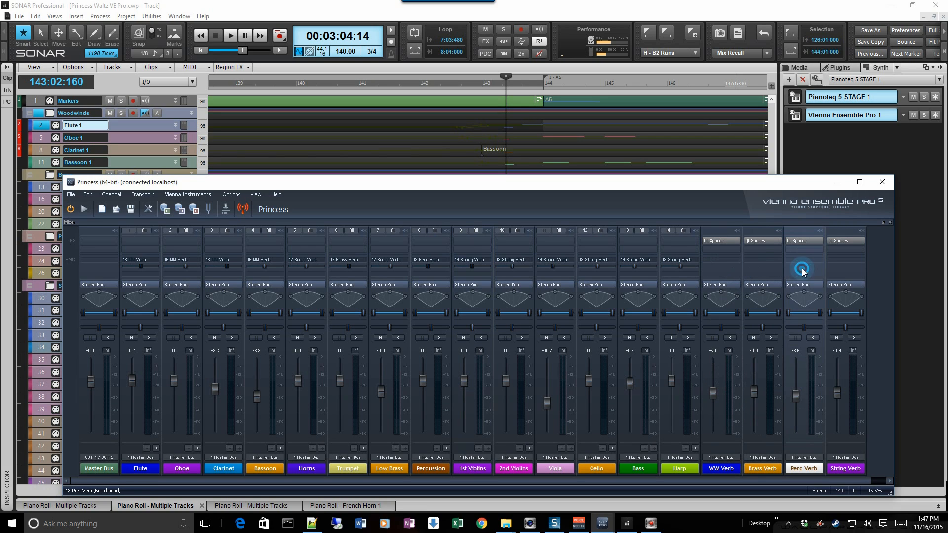
left_click(832, 265)
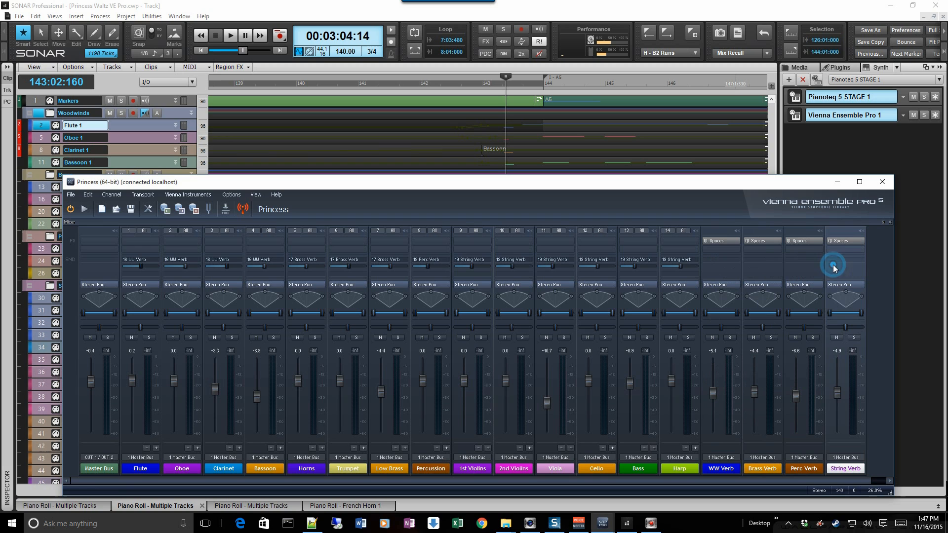
double_click(717, 238)
double_click(716, 238)
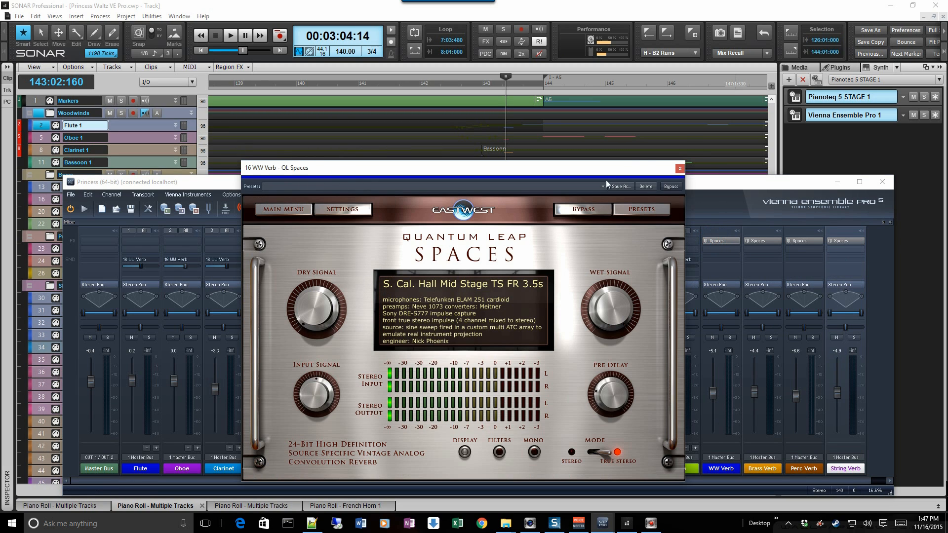
left_click(680, 167)
double_click(763, 240)
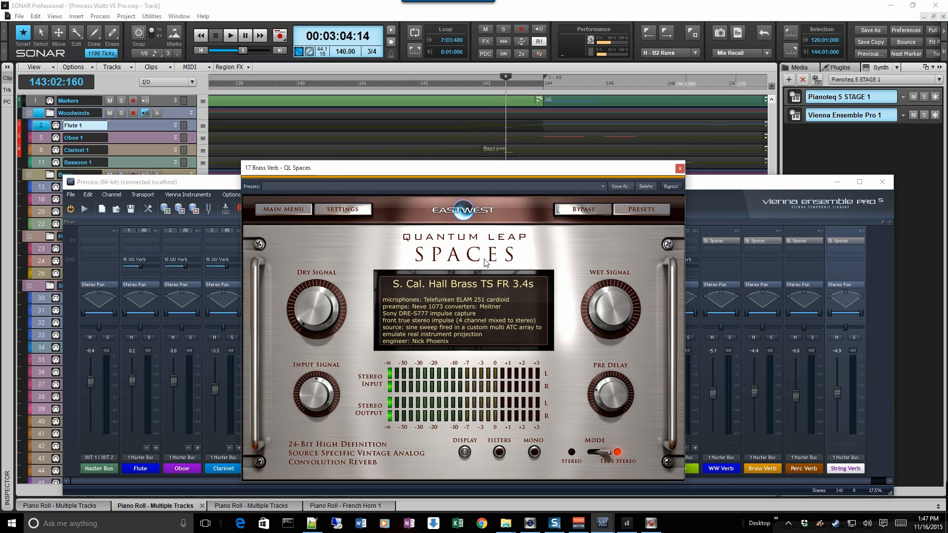
left_click(680, 168)
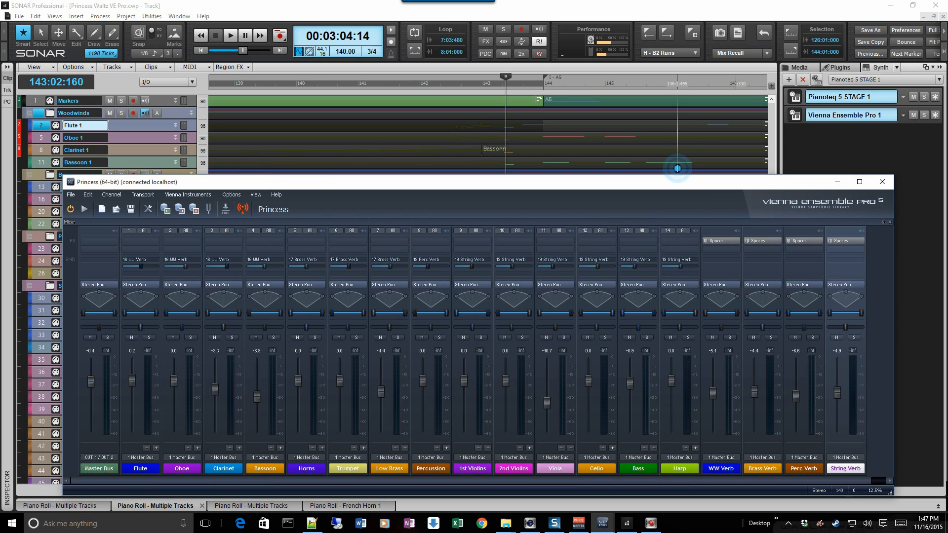